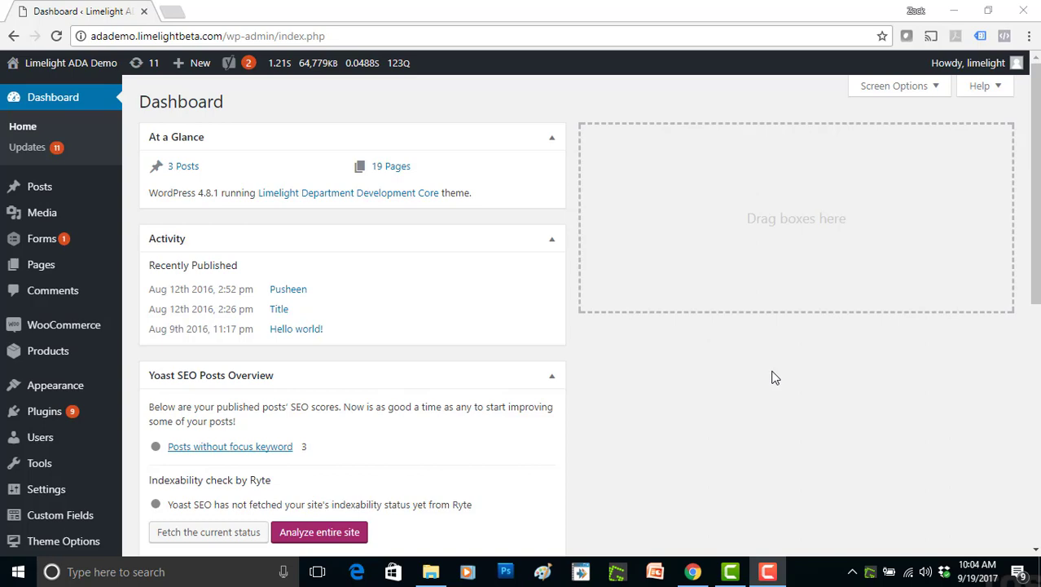
Scroll the dashboard down to reveal the accessibility plugin's scan and guideline options
drag(1034, 177, 1035, 403)
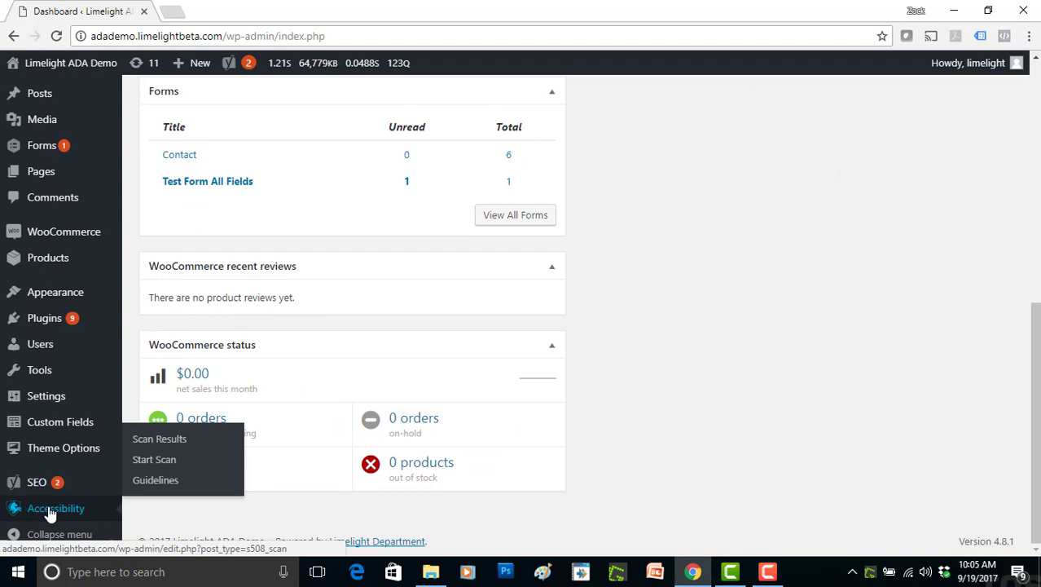
Open the Section 508 guidelines page and scroll through the sixteen requirements and back up
click(159, 481)
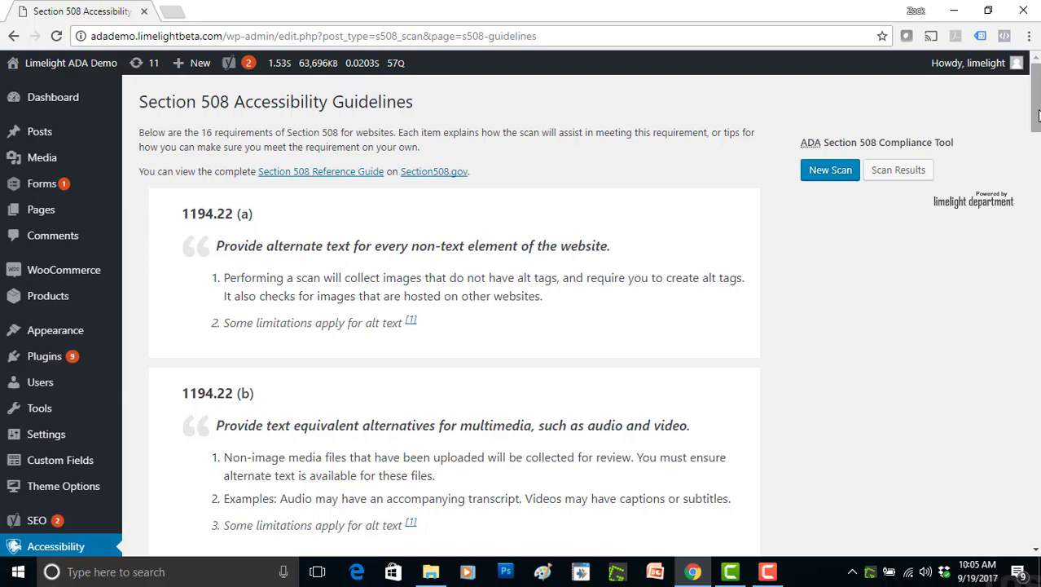
drag(1034, 105, 1034, 128)
scroll(595, 318, down, 5)
scroll(595, 317, down, 5)
scroll(595, 317, down, 1)
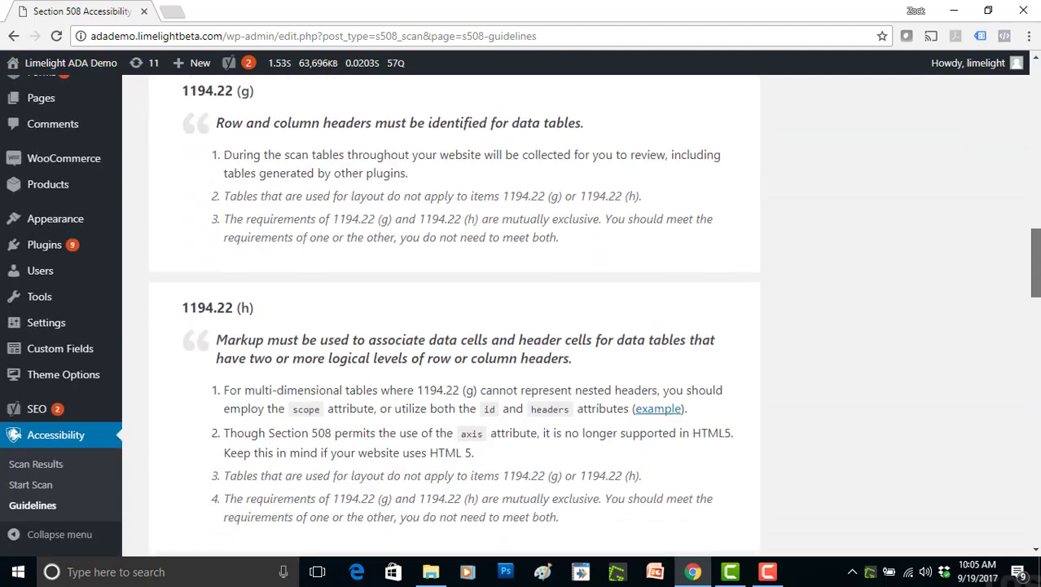
scroll(595, 317, down, 3)
scroll(455, 318, down, 3)
scroll(455, 318, down, 3)
scroll(454, 317, down, 3)
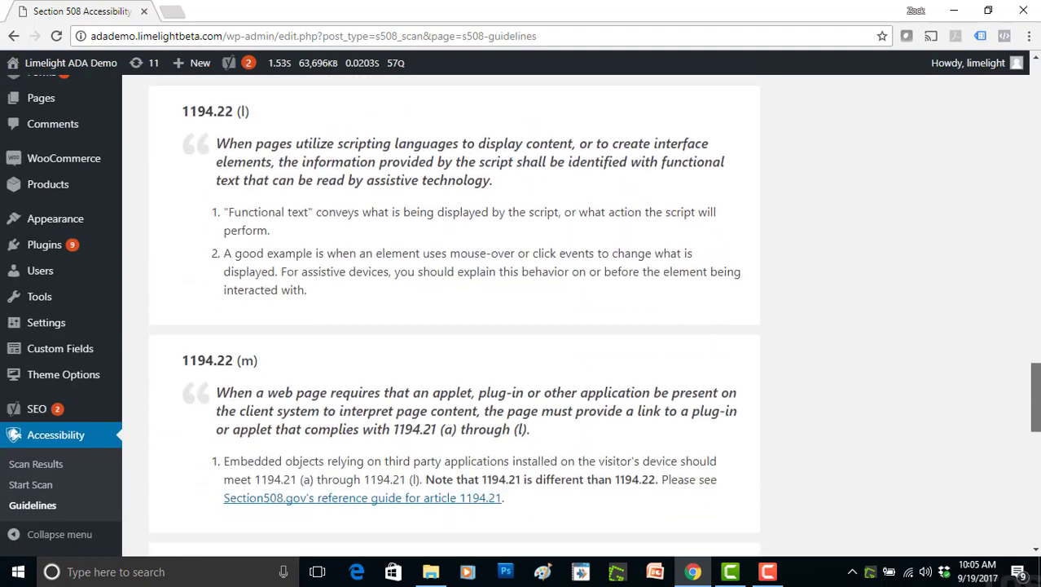
scroll(595, 316, down, 3)
scroll(595, 315, up, 8)
scroll(595, 315, up, 10)
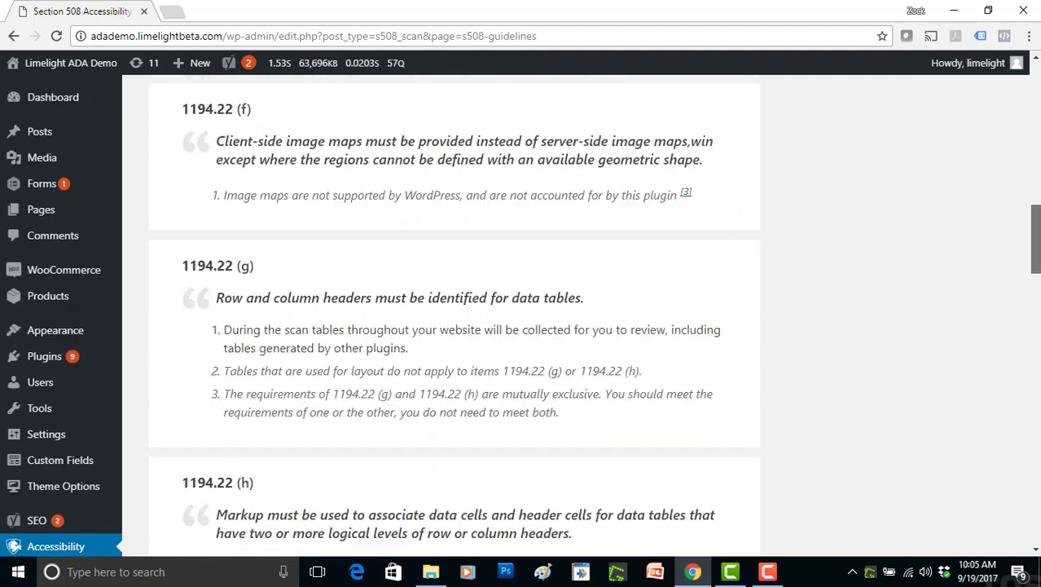
scroll(595, 316, up, 10)
scroll(1037, 103, up, 4)
scroll(1037, 104, up, 1)
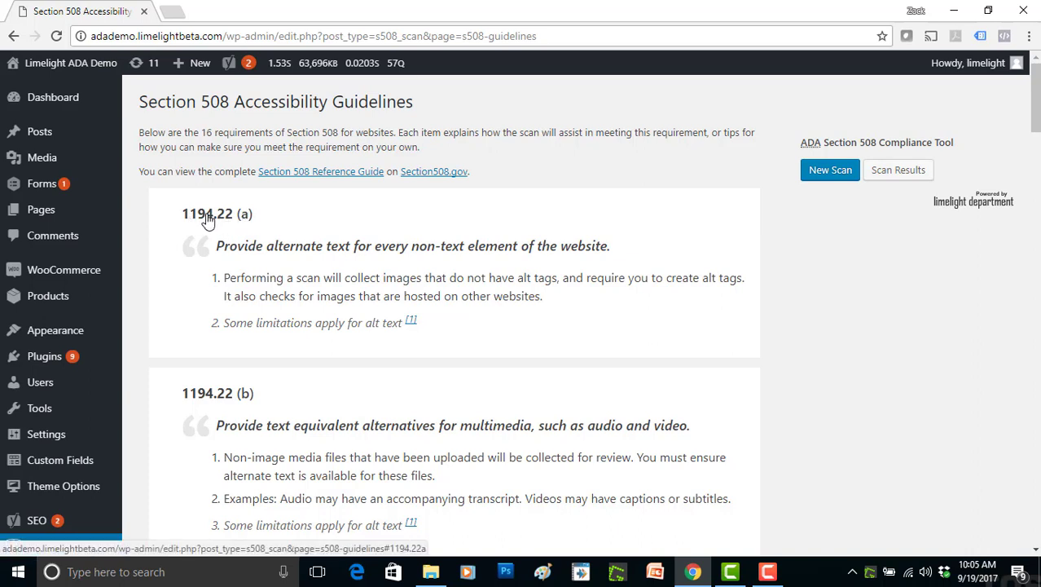
Highlight the 1194.22 (a) requirement and its explanation, then continue down the page
drag(219, 246, 608, 245)
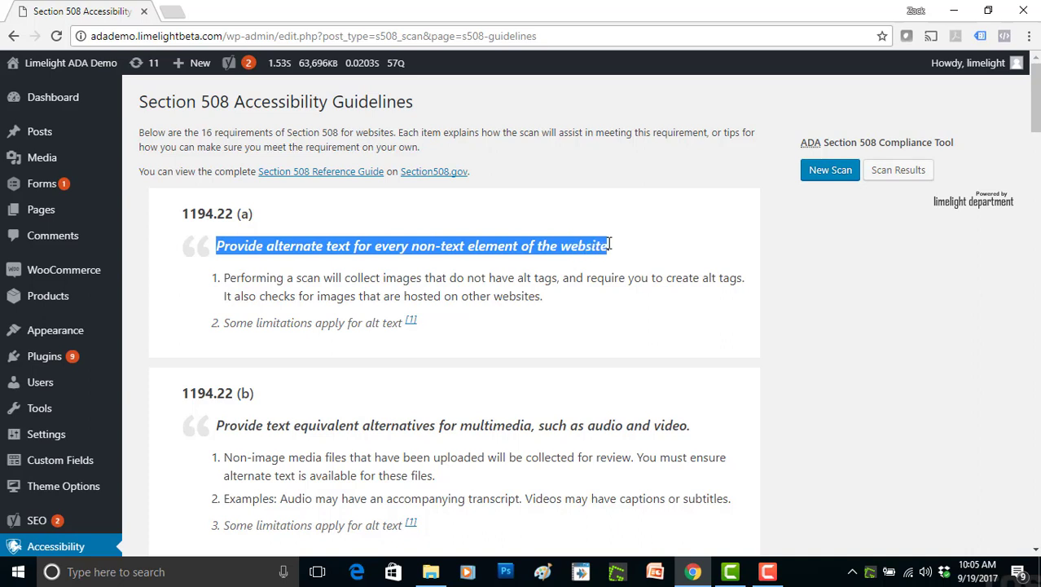
drag(223, 278, 447, 321)
click(446, 322)
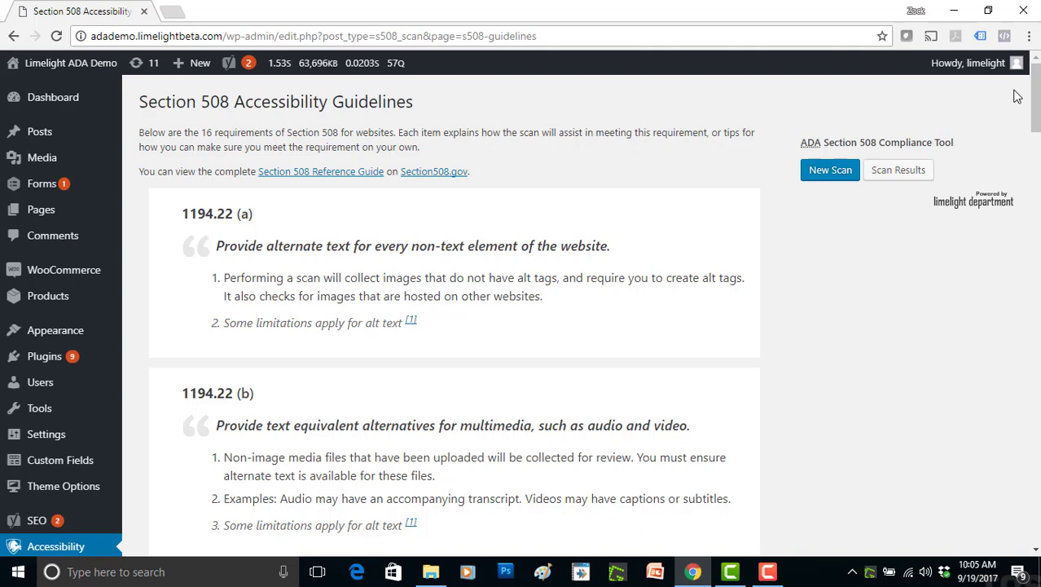
scroll(391, 350, down, 3)
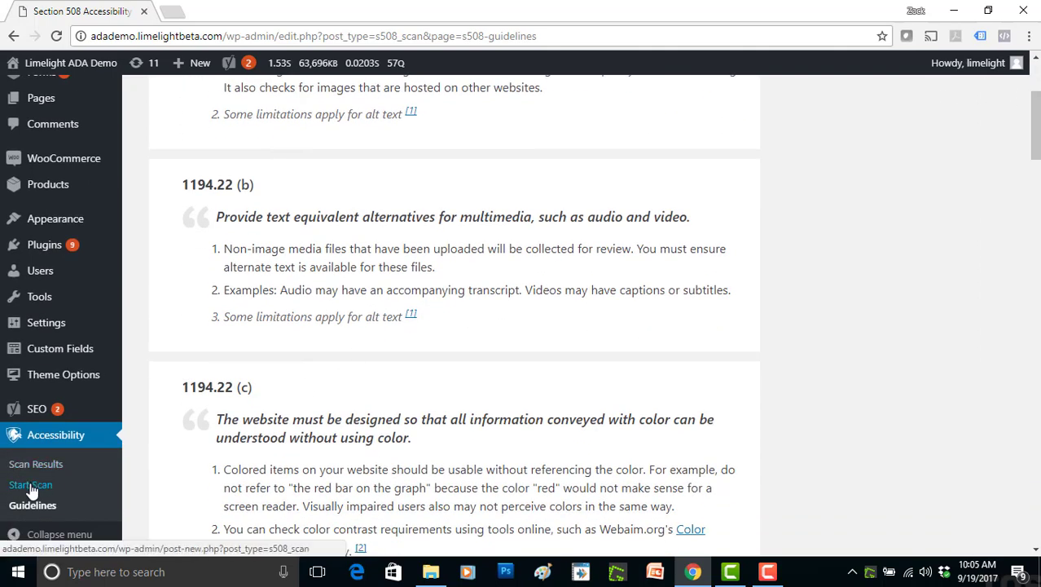
Start a new one-time accessibility scan titled Scan 2017-09-19
click(20, 489)
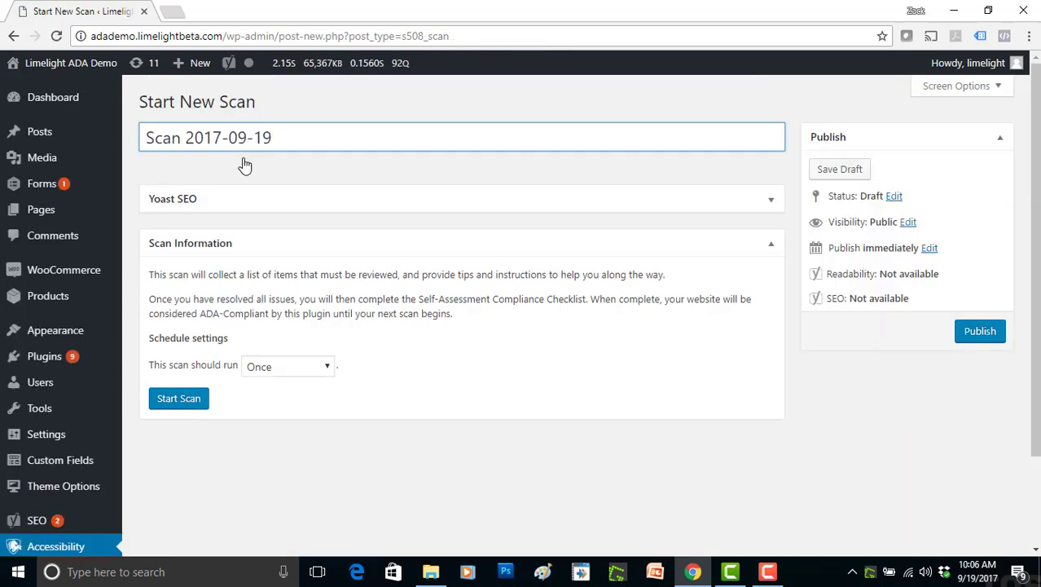
drag(283, 136, 149, 139)
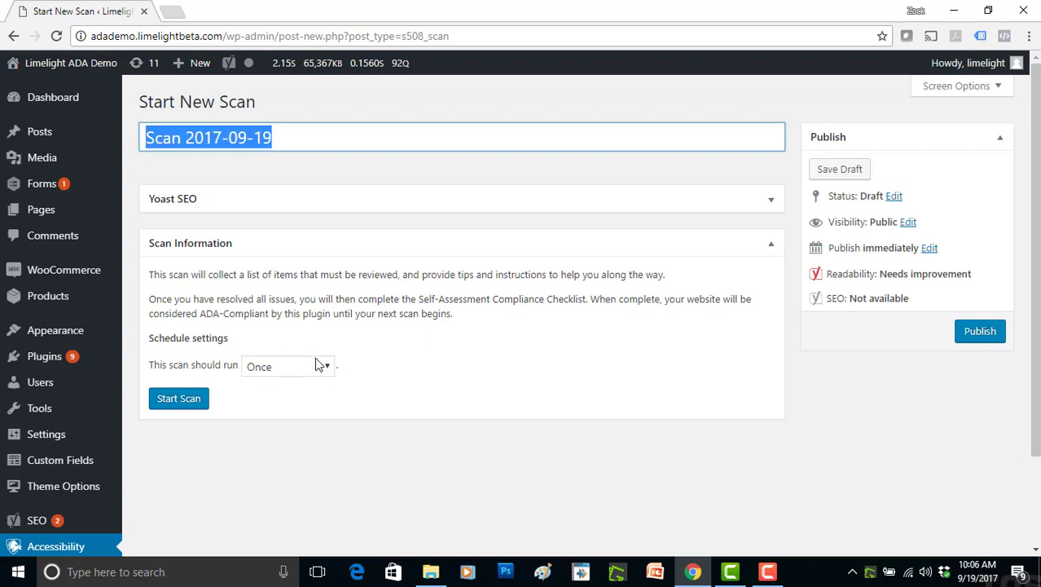
click(329, 374)
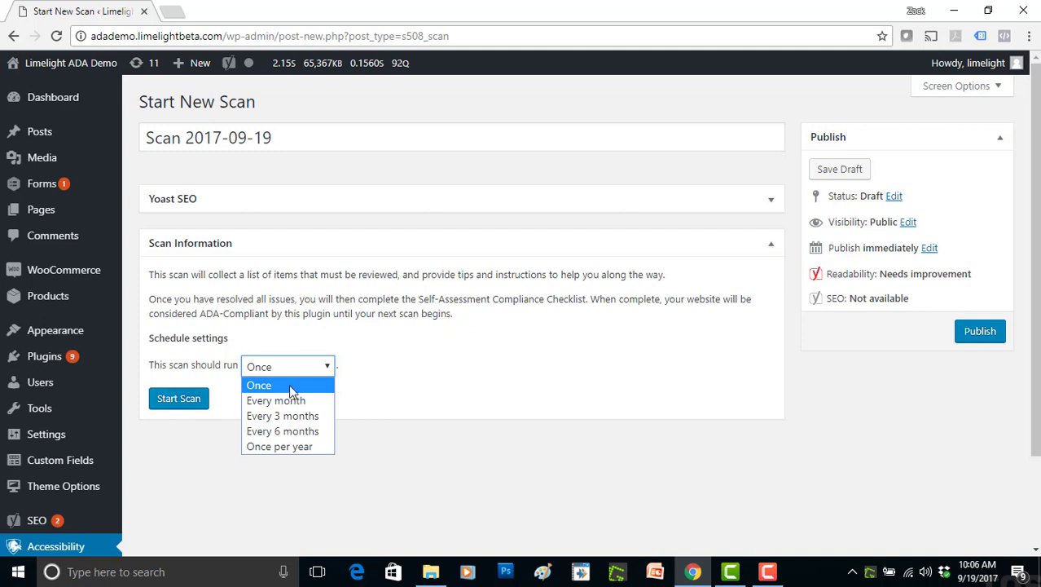
click(232, 295)
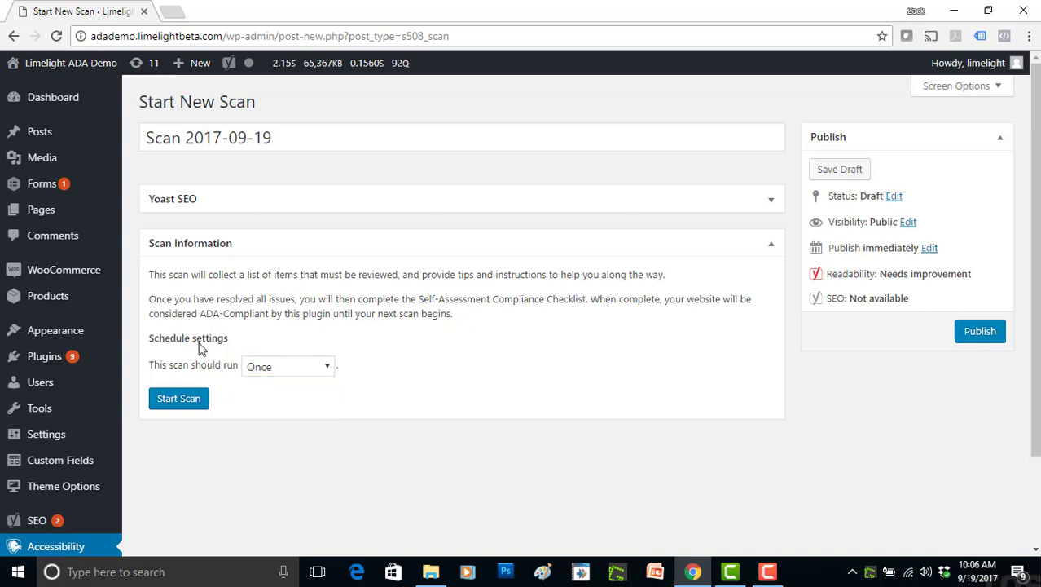
click(185, 401)
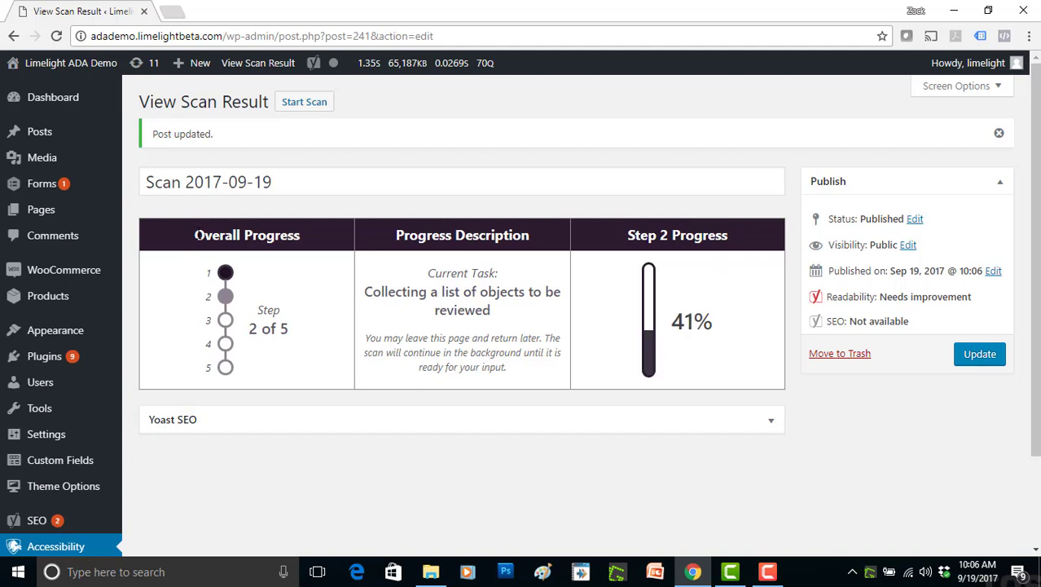
Watch Overall Progress and Step 2 Progress until the scan advances to Review Images
drag(195, 234, 216, 259)
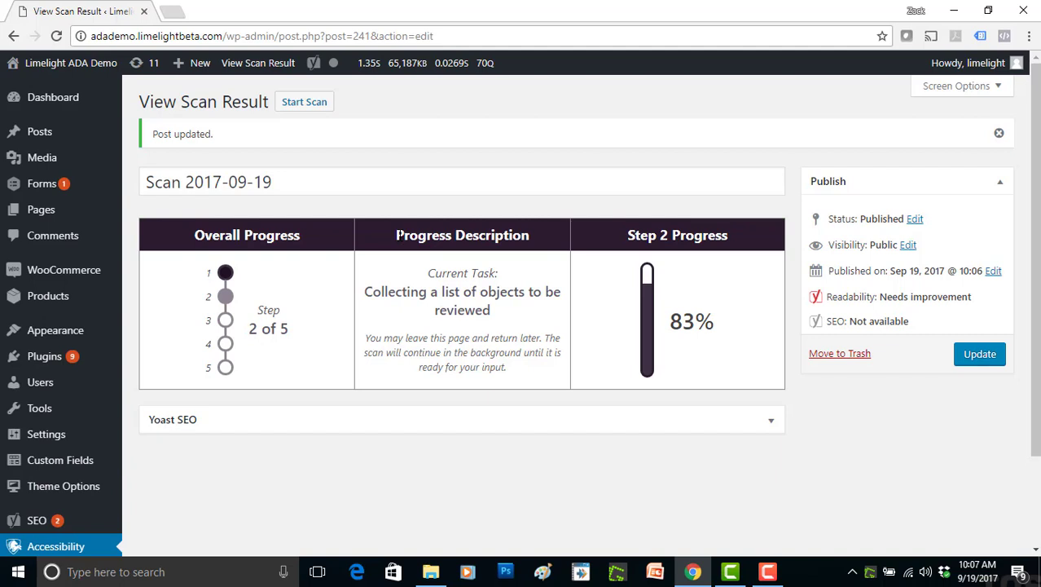
drag(502, 238, 410, 239)
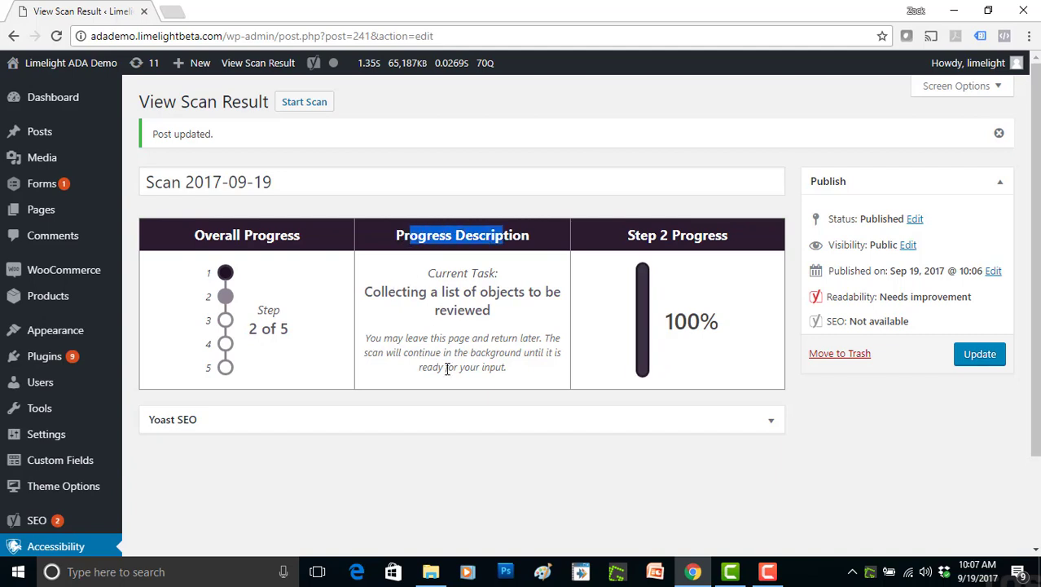
click(638, 235)
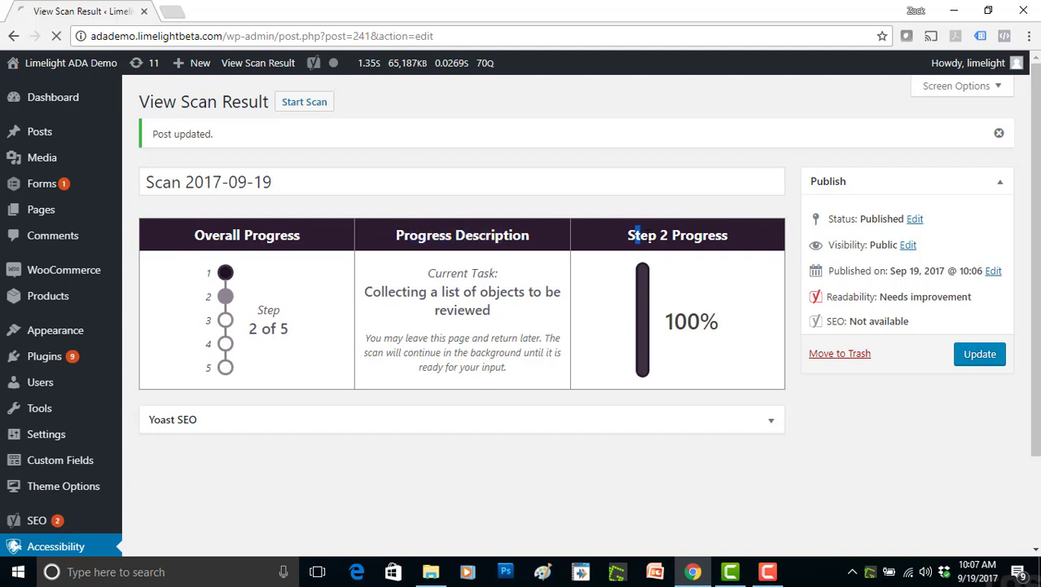
drag(638, 235, 694, 237)
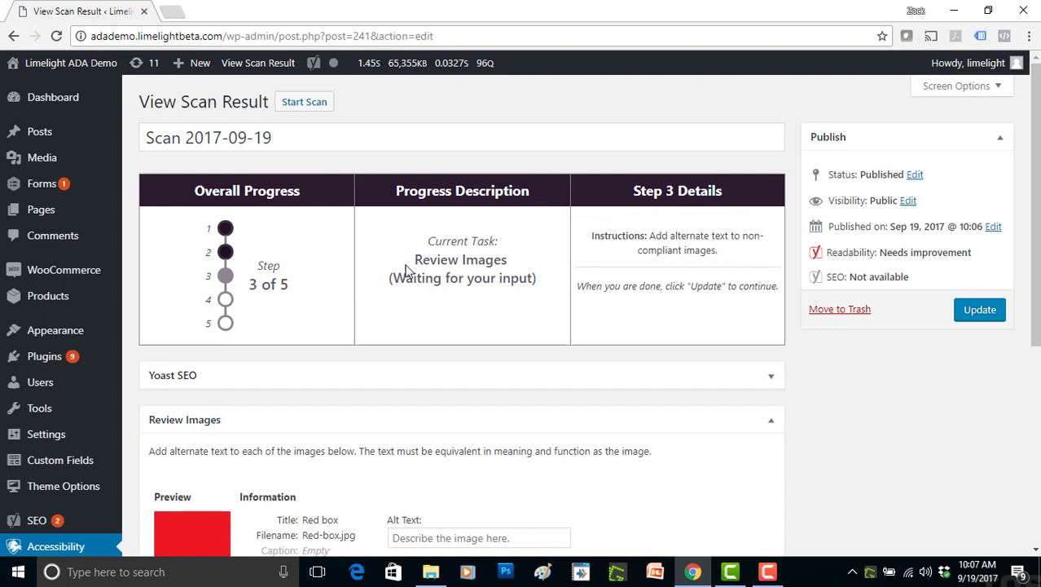
Give the Red box image the alt text 'Photo of a full red box.'
drag(419, 259, 477, 260)
click(472, 261)
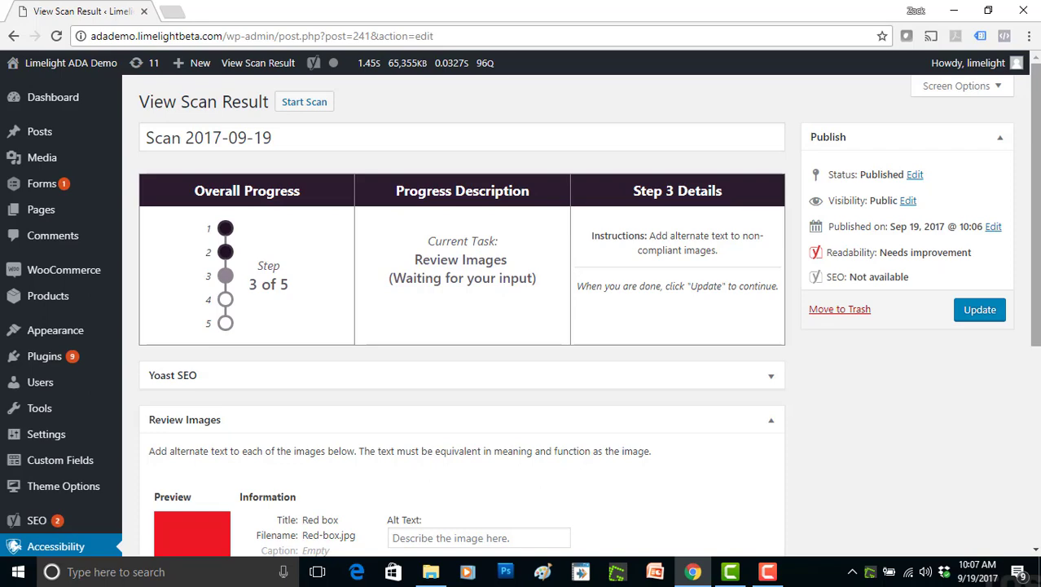
scroll(461, 309, down, 1)
scroll(461, 309, down, 2)
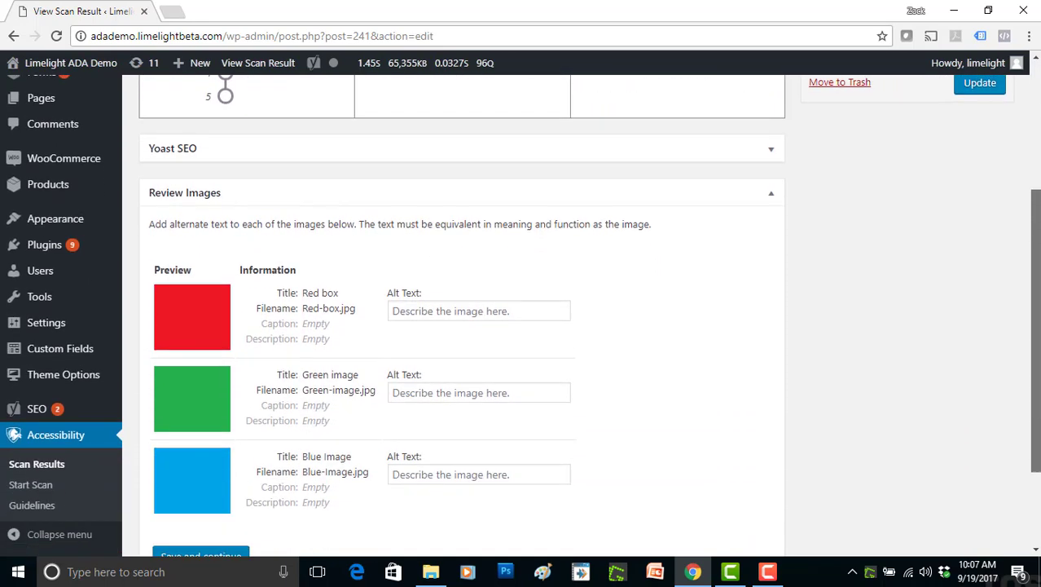
scroll(787, 302, down, 1)
scroll(787, 302, down, 1)
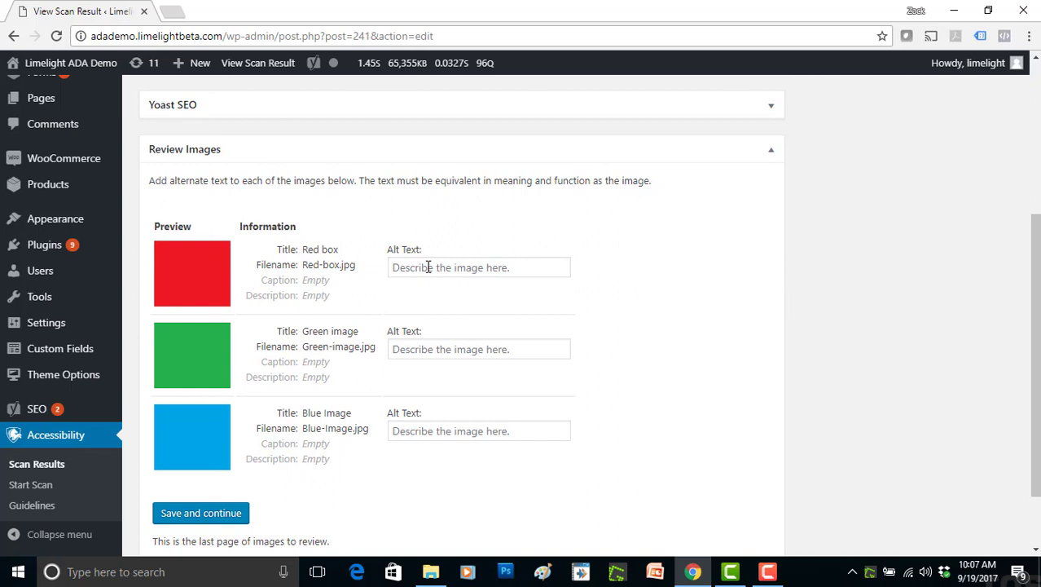
click(428, 267)
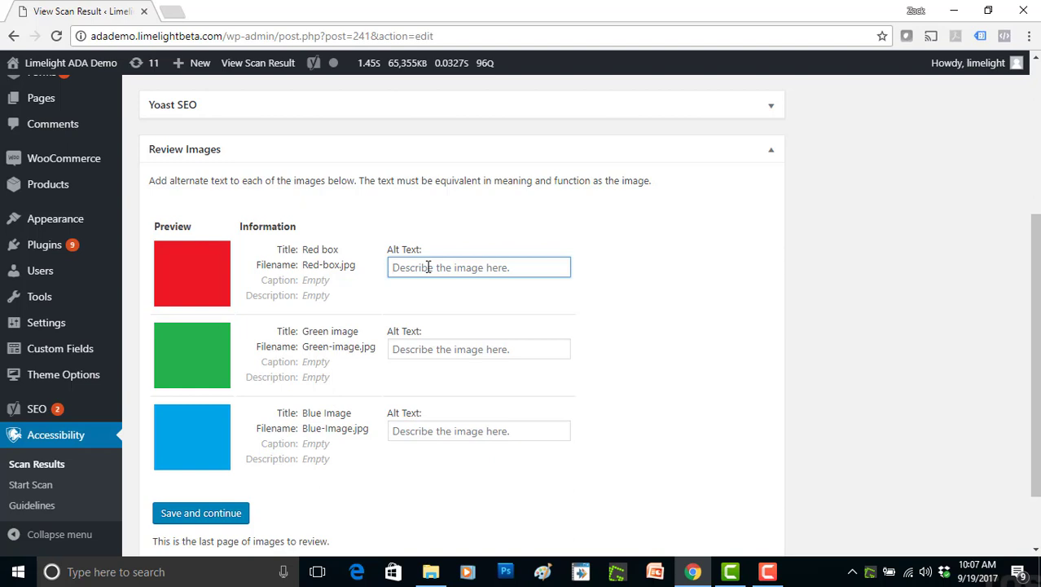
text(Ful)
key(BackSpace)
key(BackSpace)
key(BackSpace)
text(Photo of a ful)
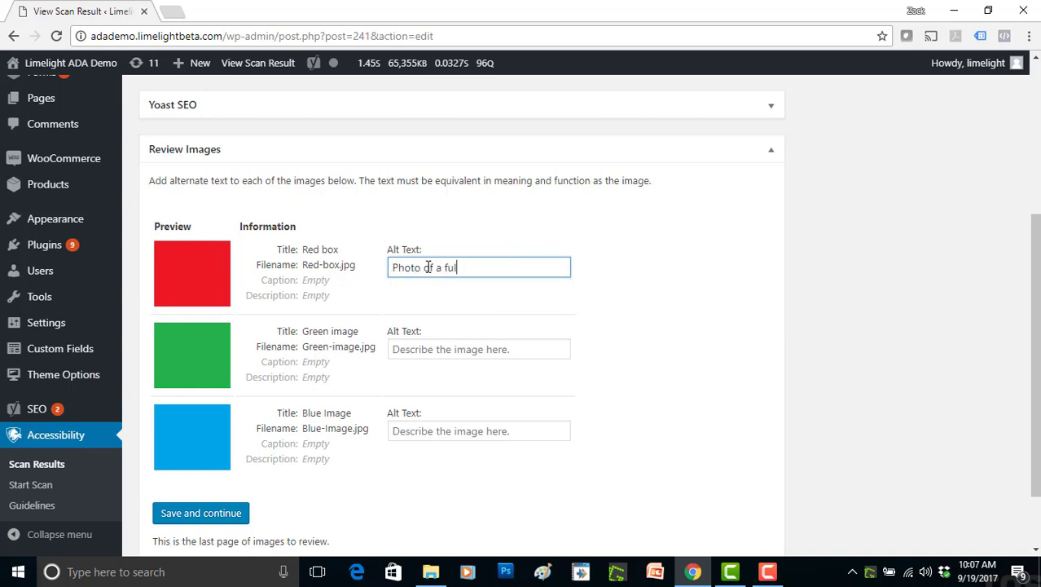
text(l red box.)
Copy the red box description into the Green and Blue image alt text fields
key(ctrl+a)
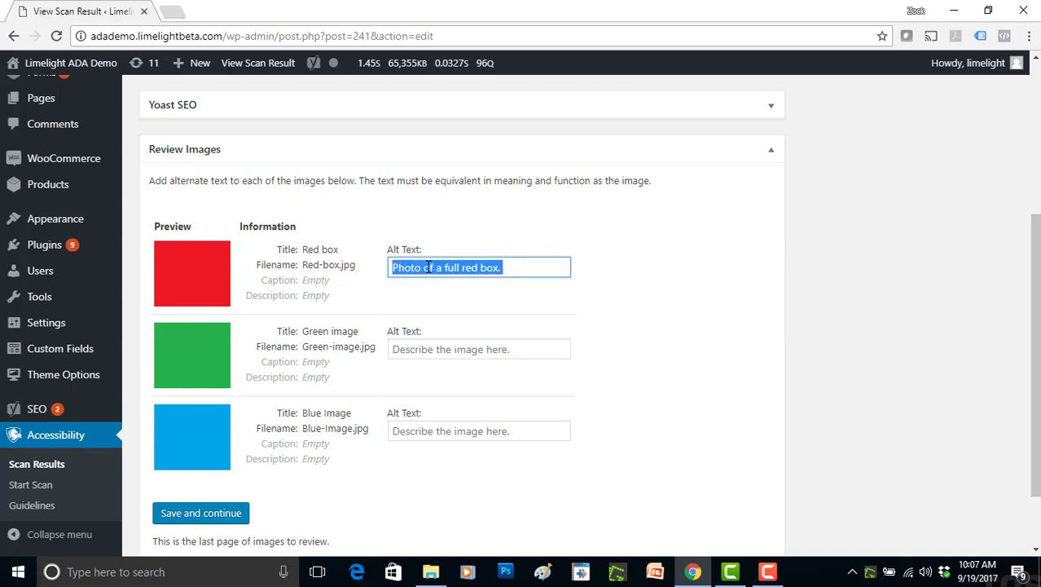
key(ctrl+c)
key(Tab)
key(ctrl+v)
click(428, 430)
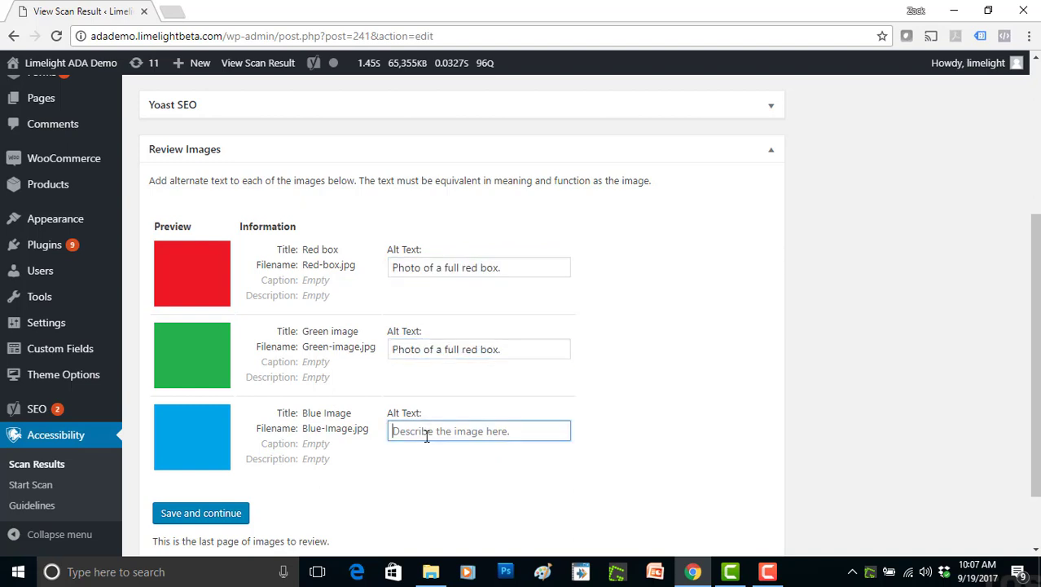
key(ctrl+v)
Change the colour word to green and blue in those copies and save the alt texts
double_click(477, 349)
text(g)
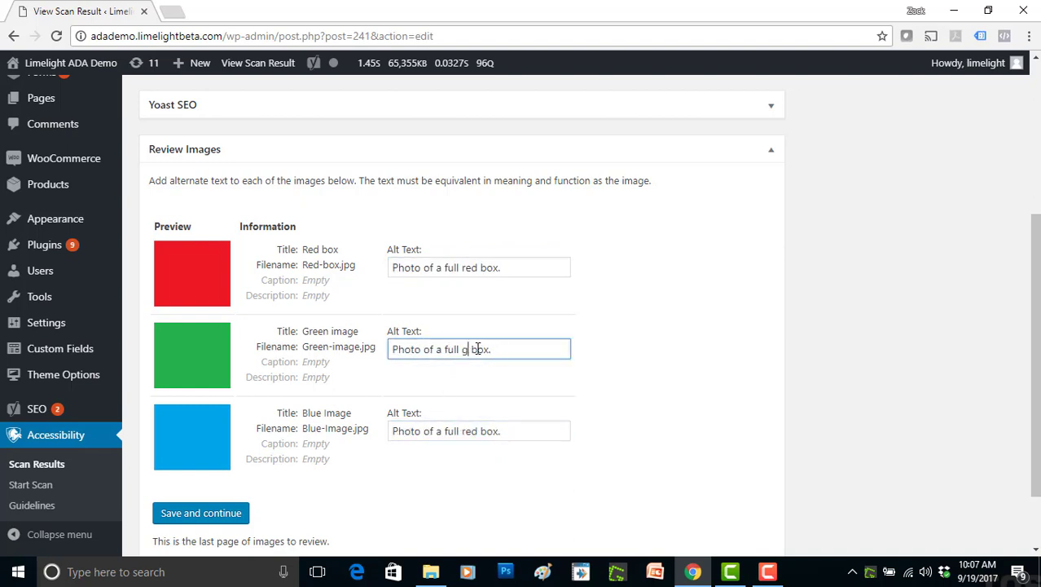
text(reen)
double_click(478, 431)
text(rlue)
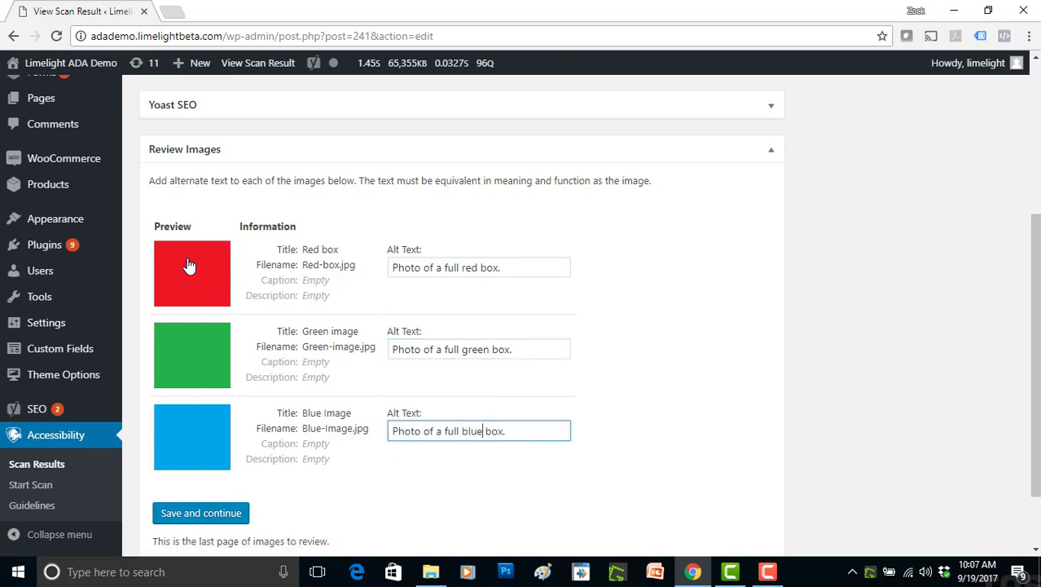
click(191, 516)
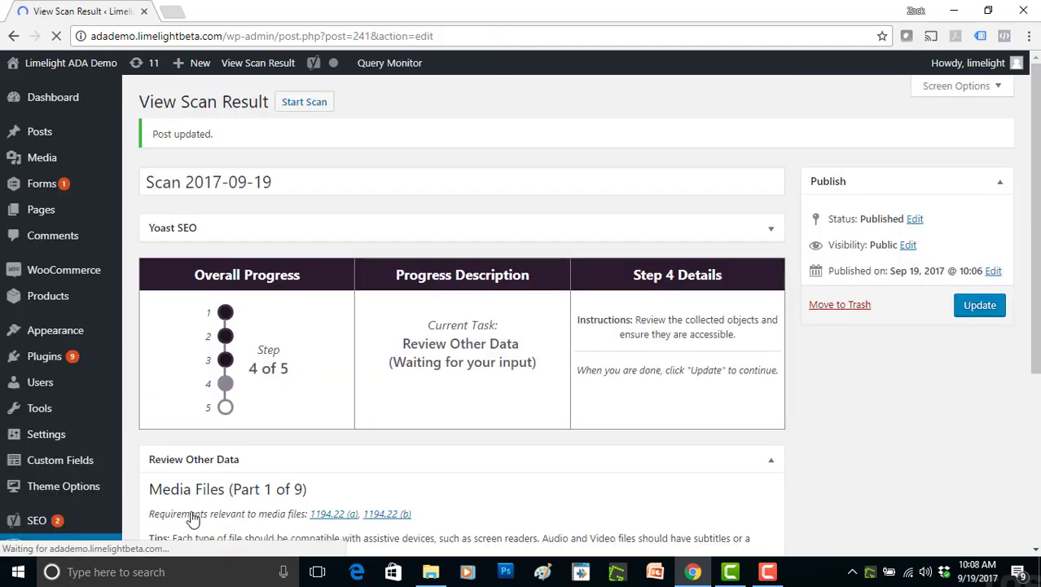
drag(257, 328, 290, 327)
double_click(408, 306)
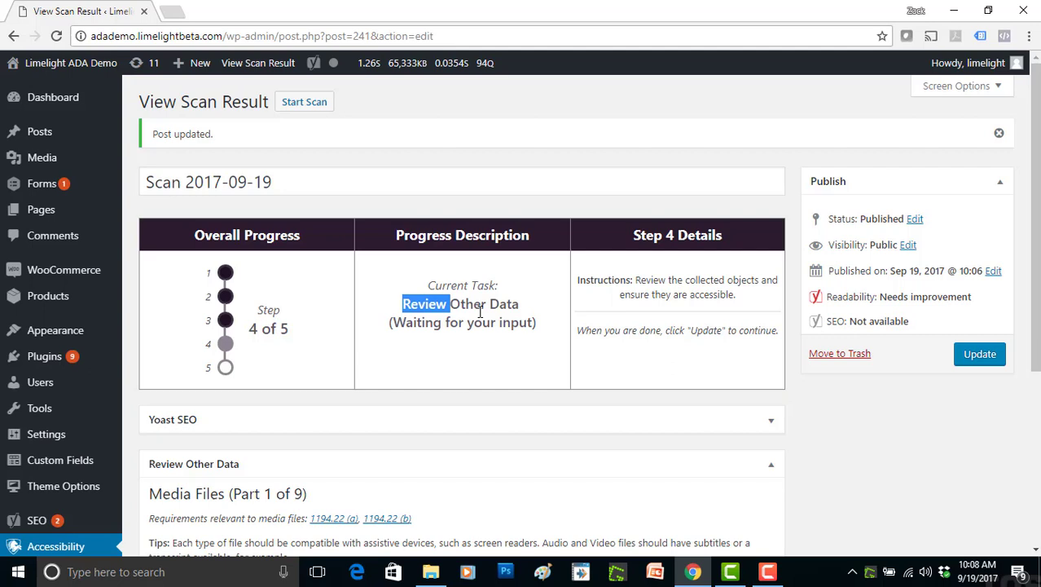
click(481, 311)
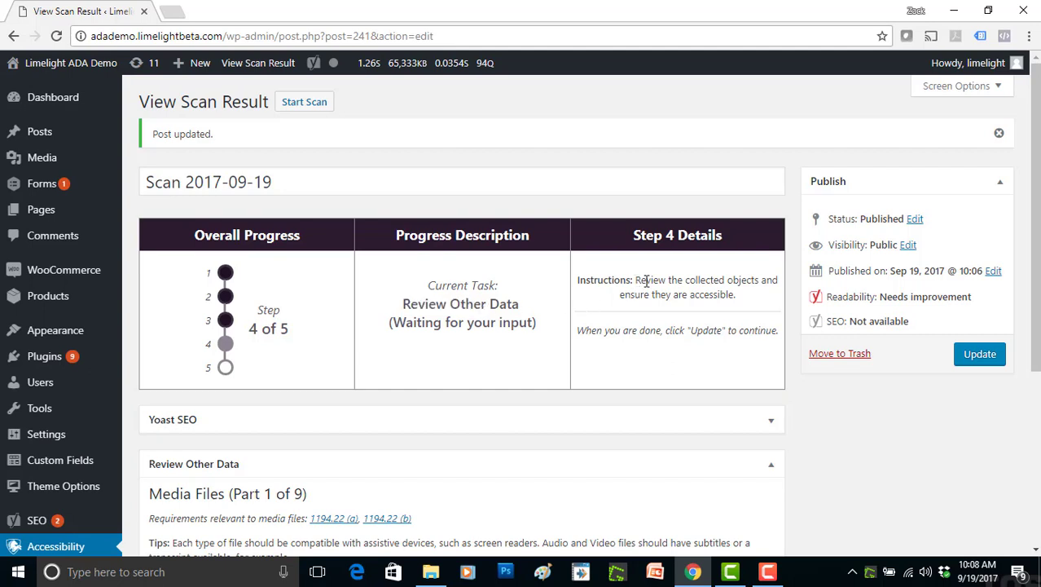
drag(647, 280, 744, 302)
click(750, 298)
drag(1032, 200, 1032, 362)
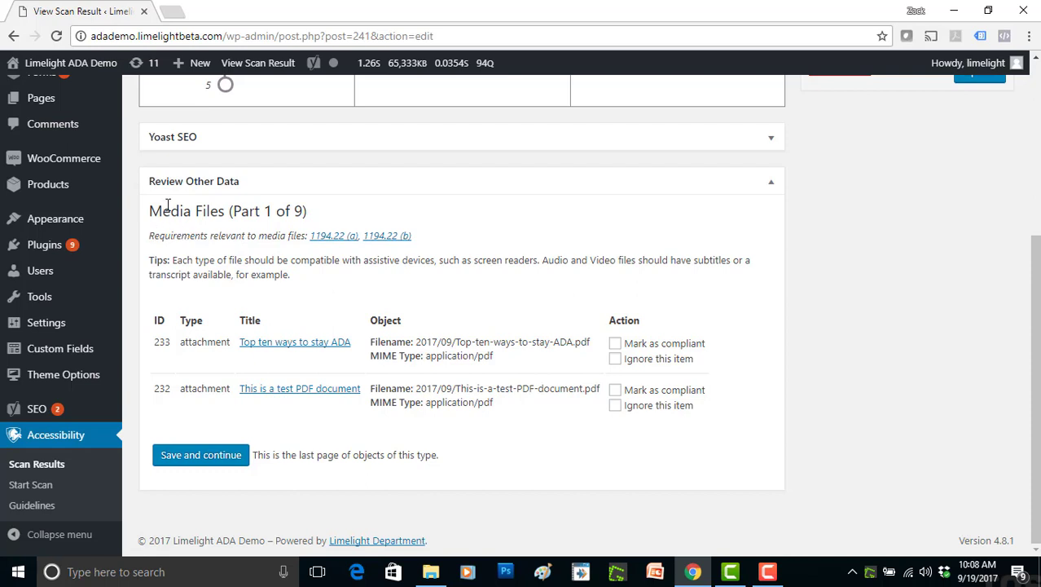
drag(149, 211, 308, 217)
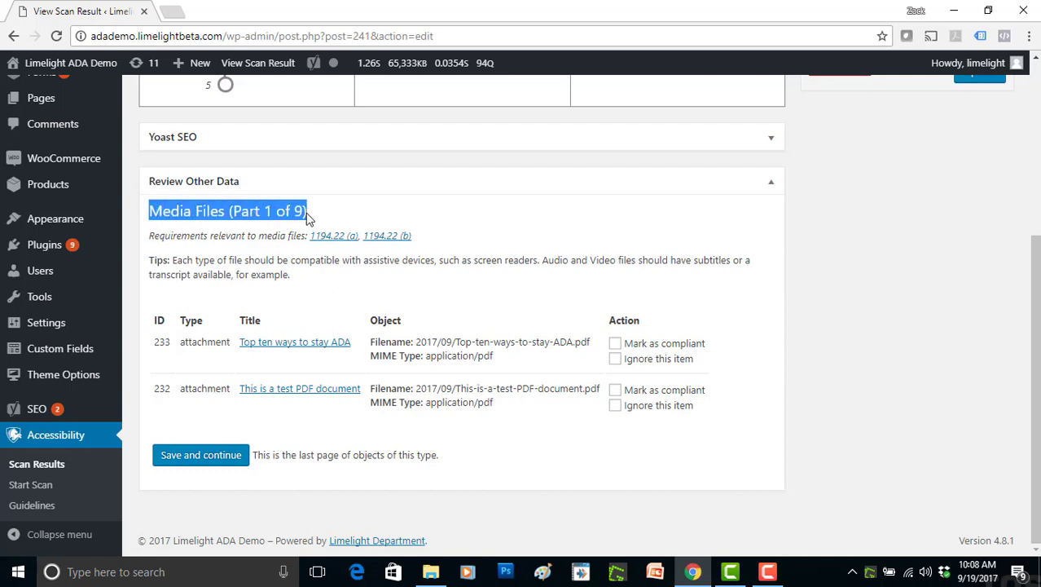
drag(149, 236, 413, 236)
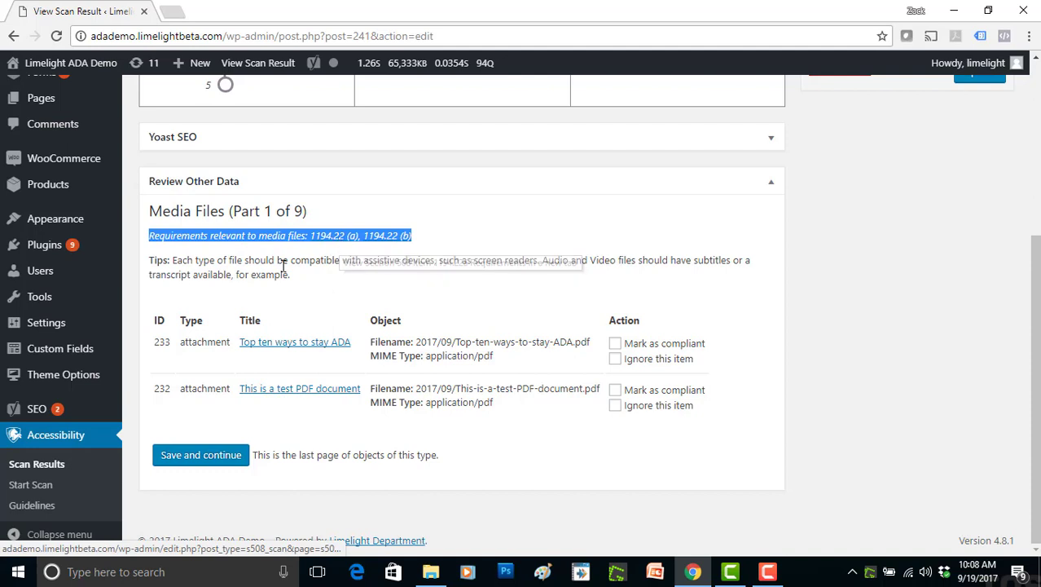
click(244, 265)
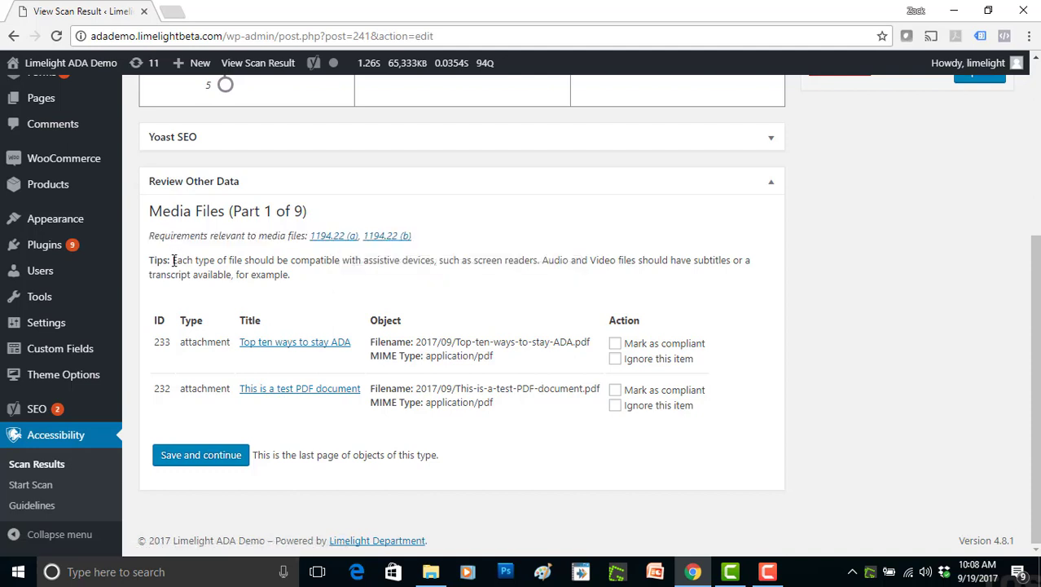
drag(173, 260, 292, 274)
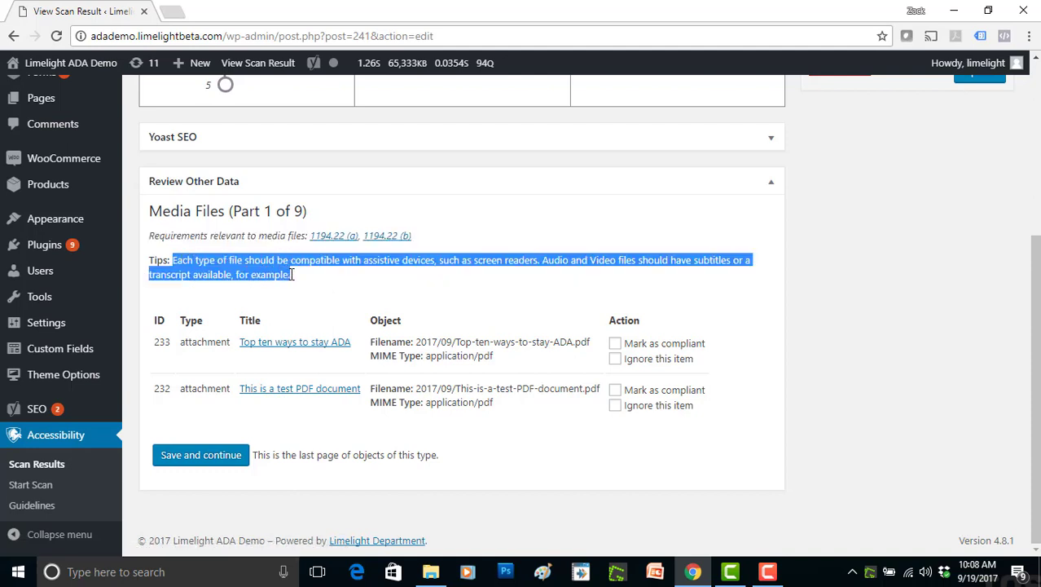
click(293, 280)
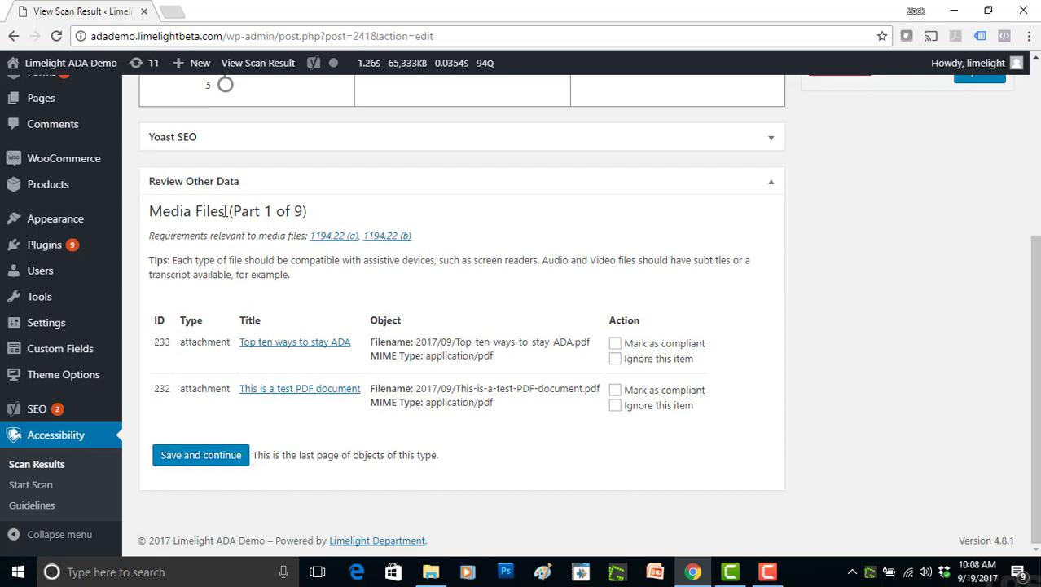
drag(225, 211, 149, 211)
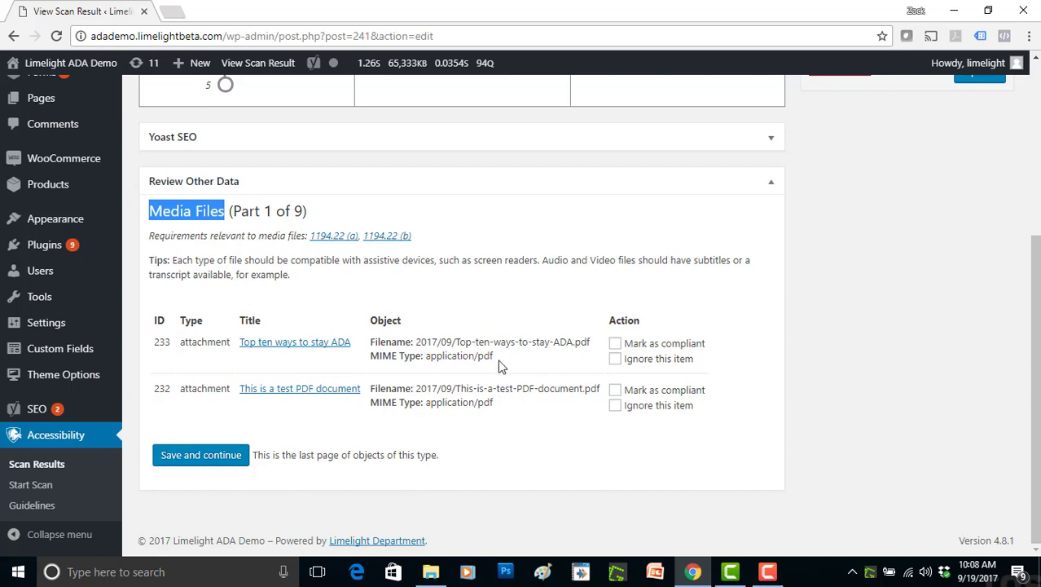
drag(494, 356, 477, 356)
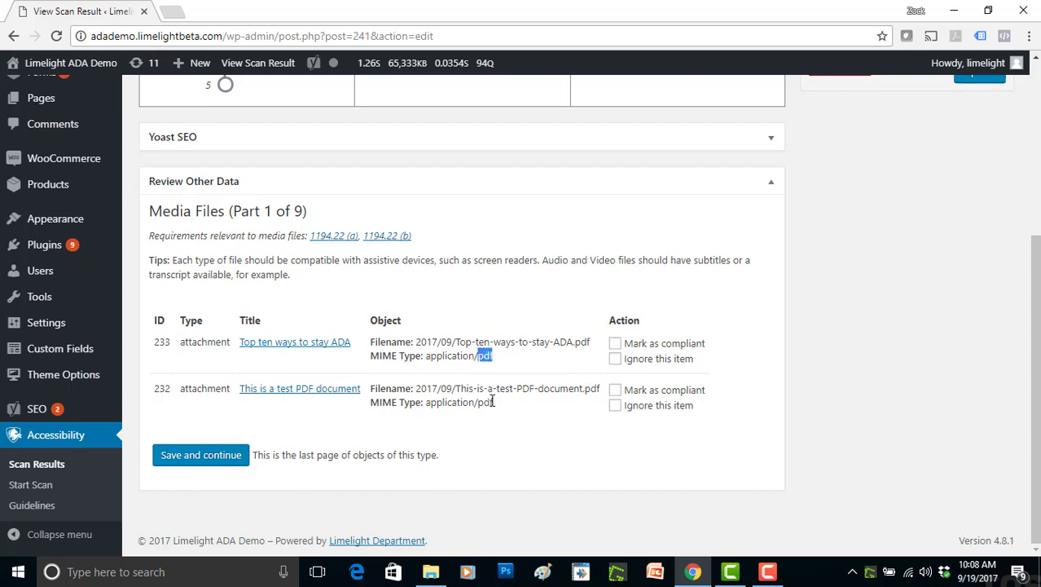
drag(492, 403, 479, 402)
click(615, 360)
click(617, 396)
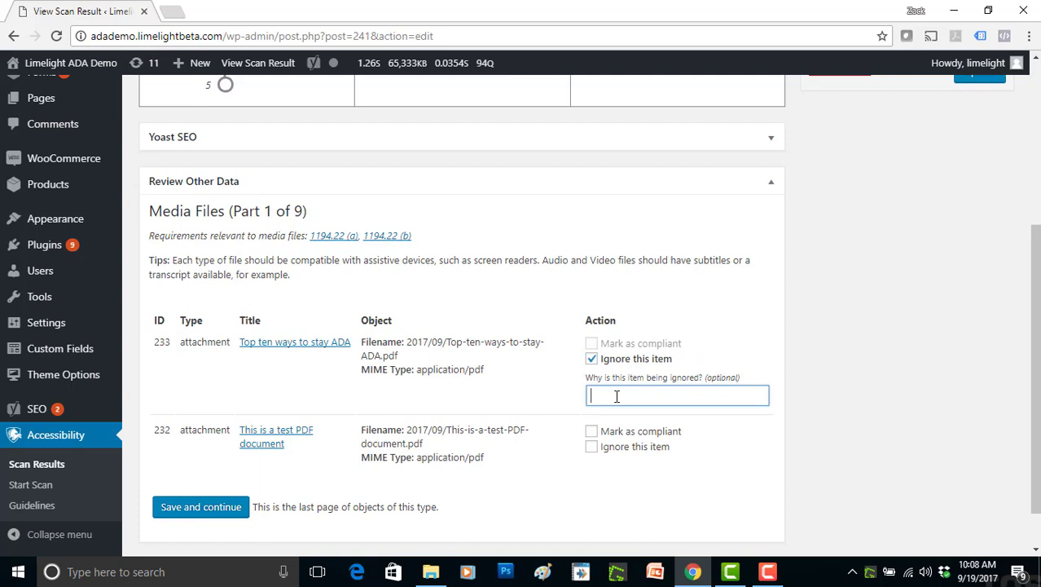
click(591, 360)
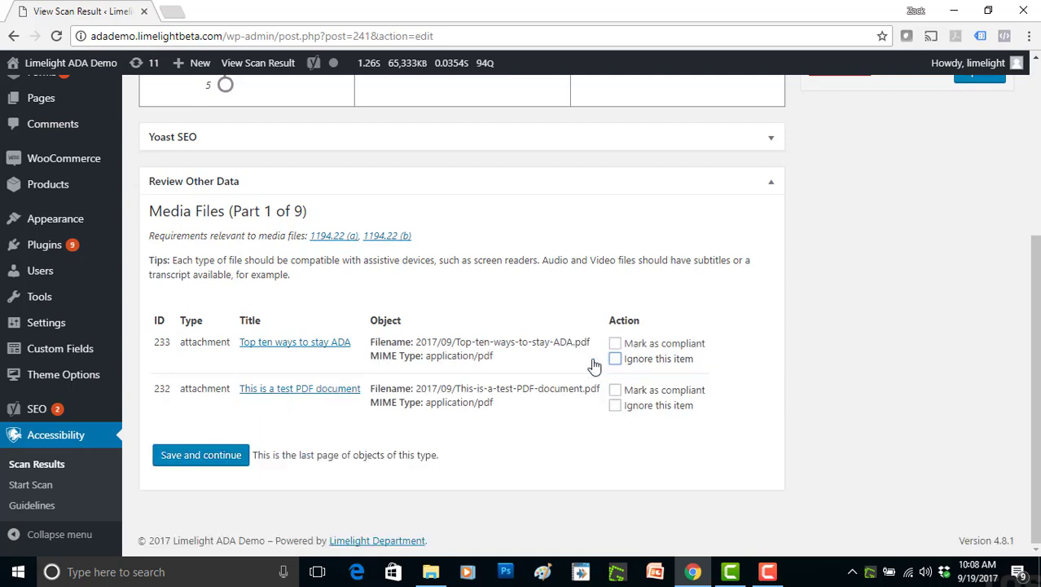
Open the Top ten ways to stay ADA Edit Media page in a new tab and check its details
middle_click(338, 342)
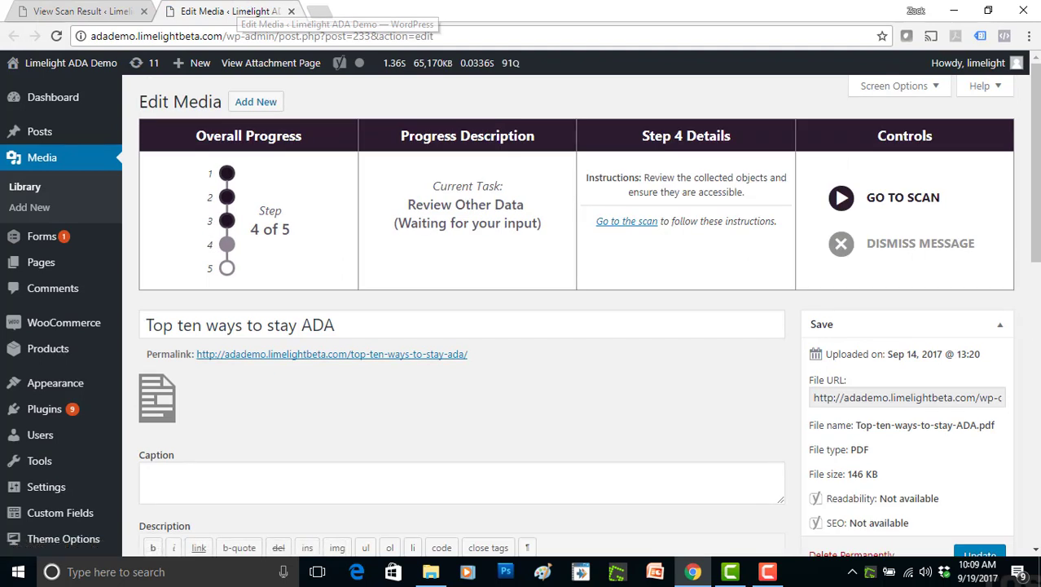
scroll(637, 384, down, 2)
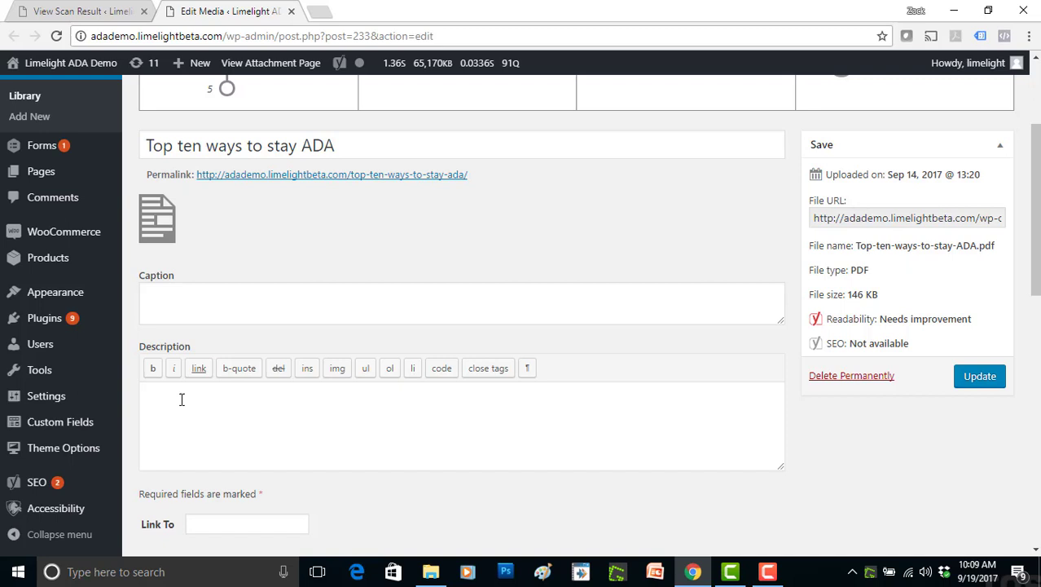
Mark the Top ten ways to stay ADA and test PDF files compliant and save
click(290, 11)
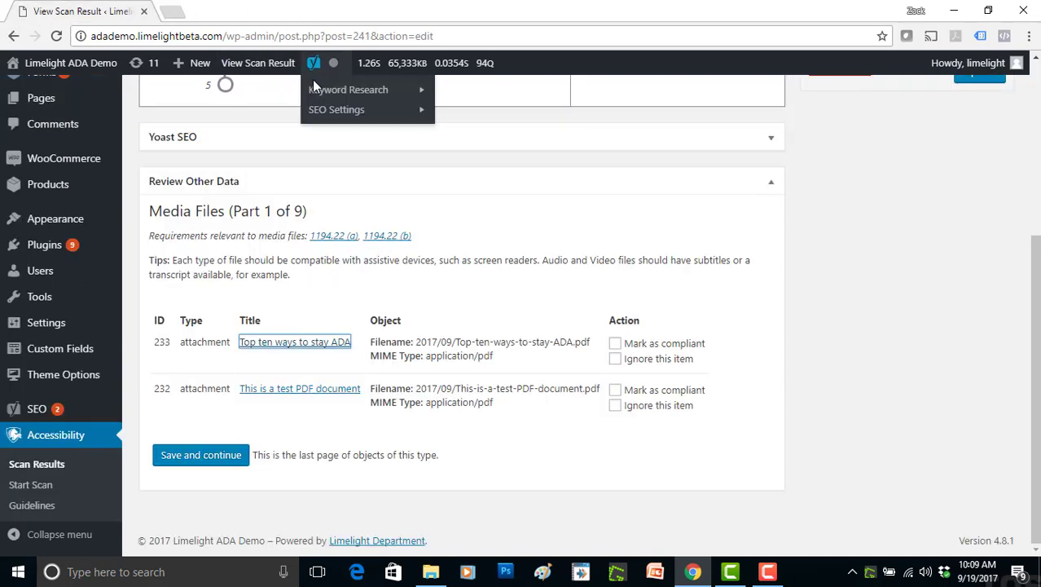
click(617, 344)
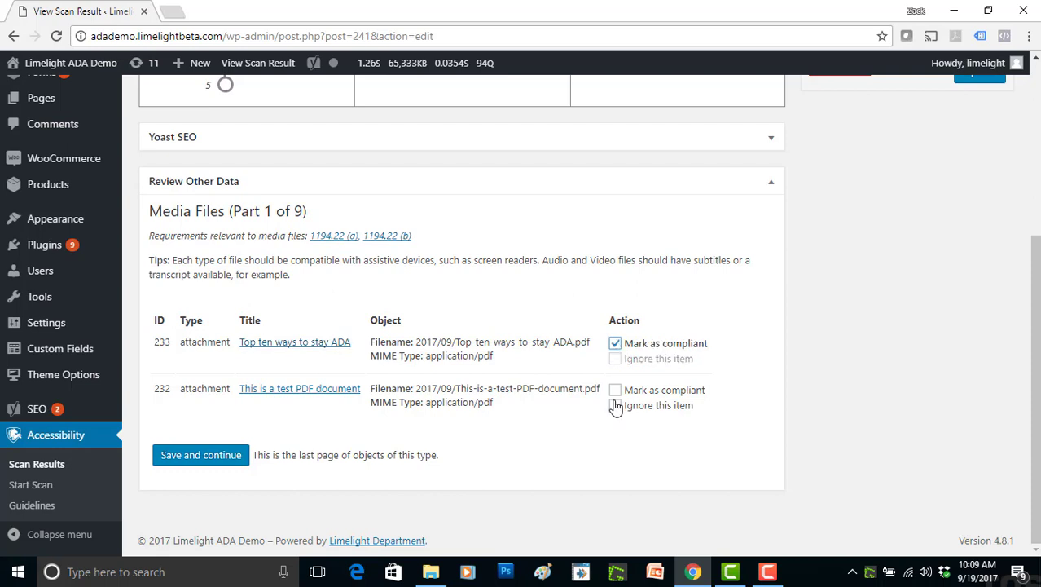
click(615, 390)
click(240, 458)
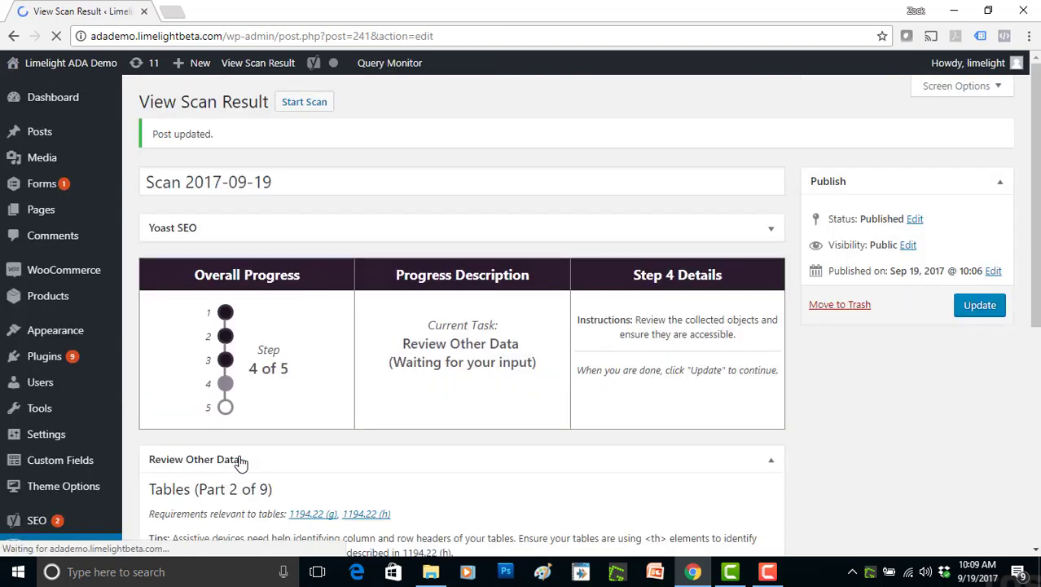
Review the Tables tips on th headers and 1194.22 (h), then open Table Test's editor in a new tab
scroll(240, 461, down, 3)
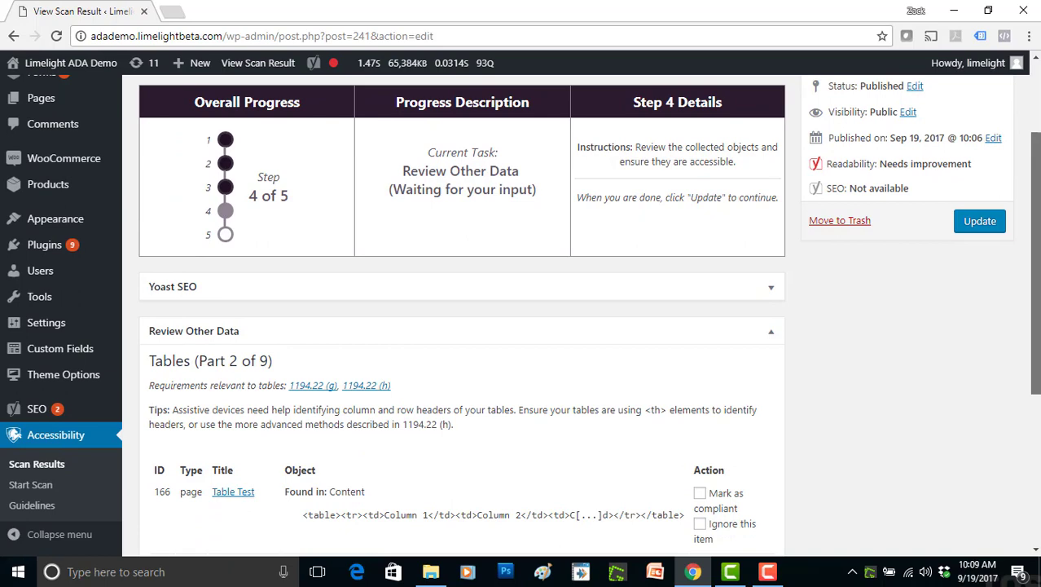
scroll(461, 326, down, 1)
scroll(461, 326, down, 1)
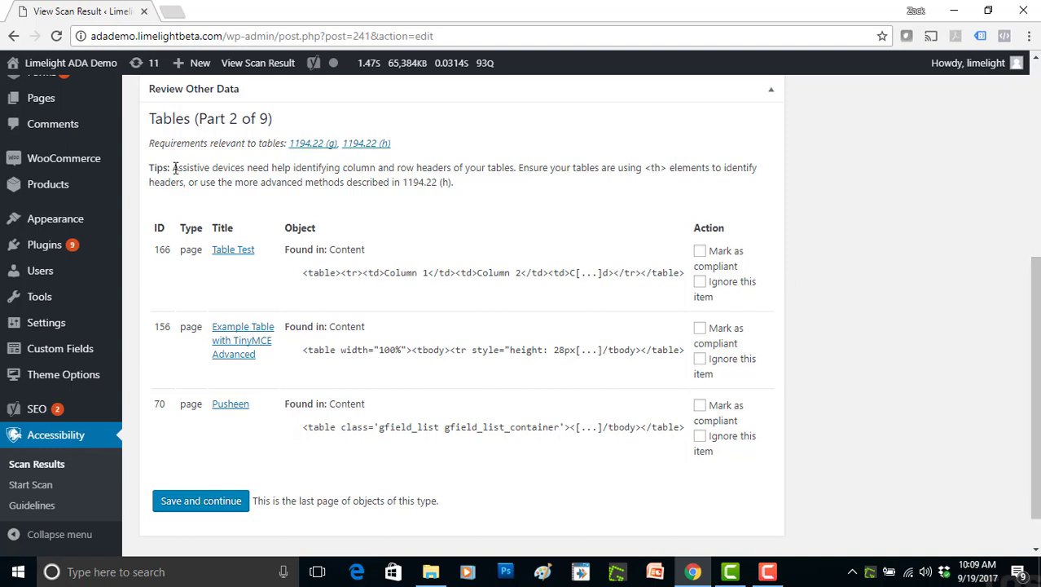
drag(172, 168, 646, 171)
double_click(656, 168)
click(407, 183)
drag(407, 183, 456, 185)
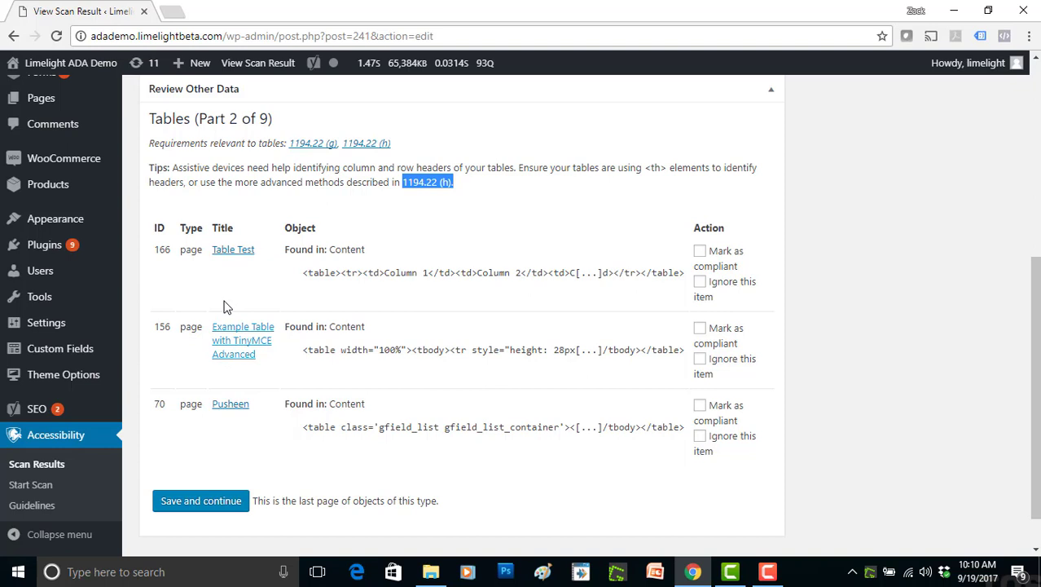
middle_click(226, 260)
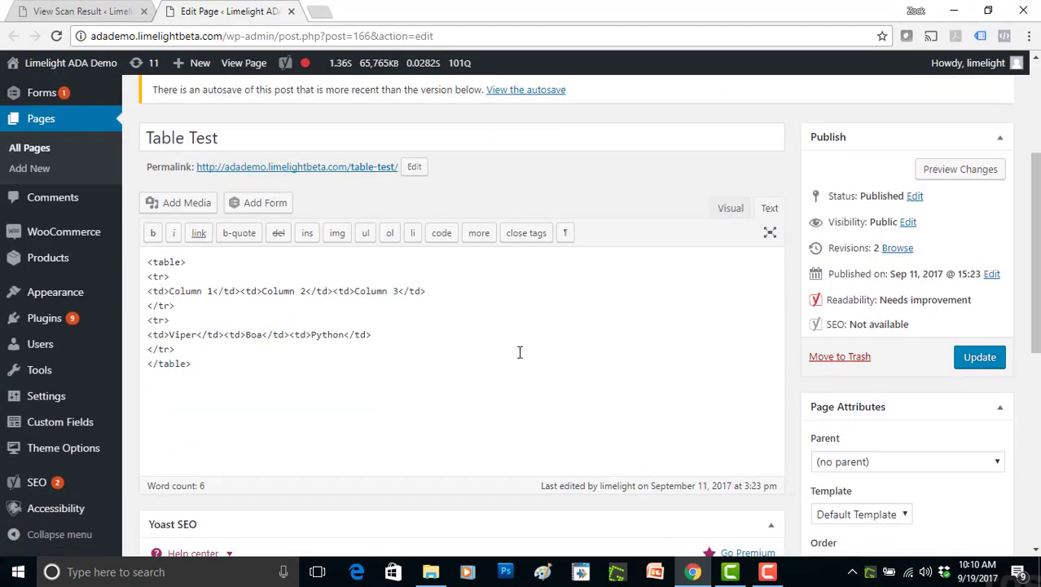
Check Table Test's table in Visual and Text views, then close its editor tab
click(731, 214)
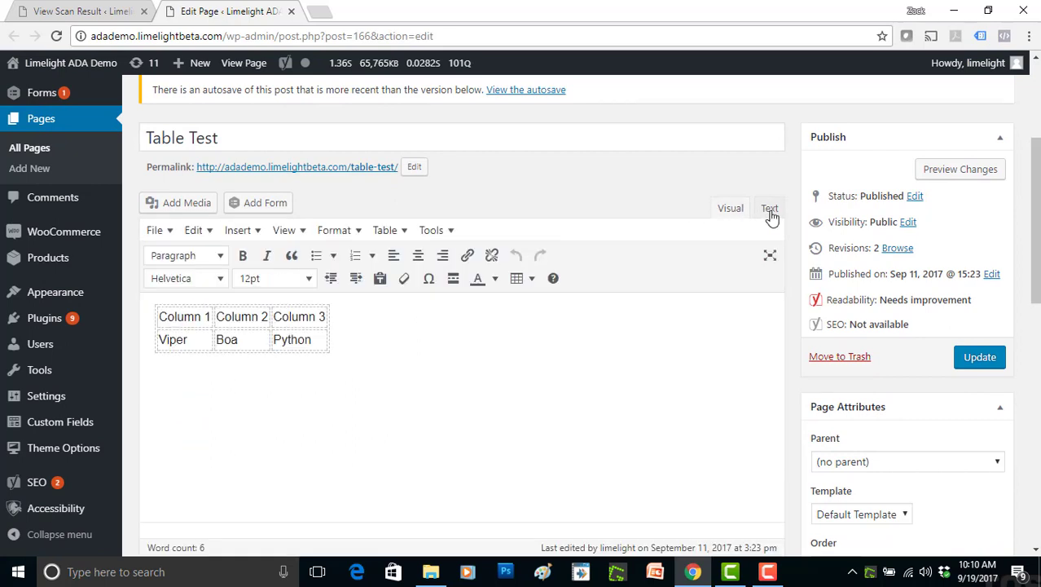
click(769, 210)
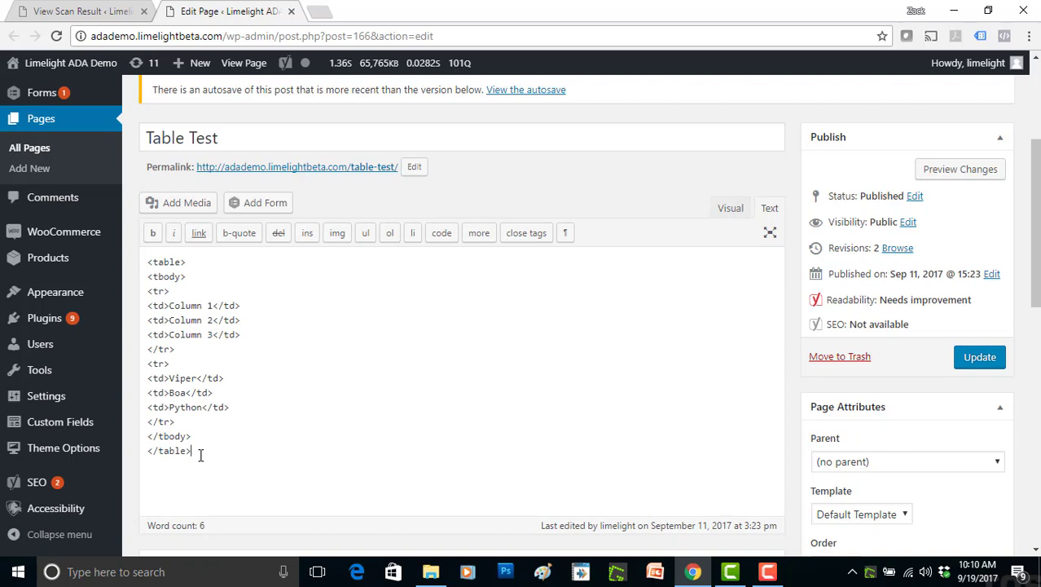
drag(199, 453, 148, 262)
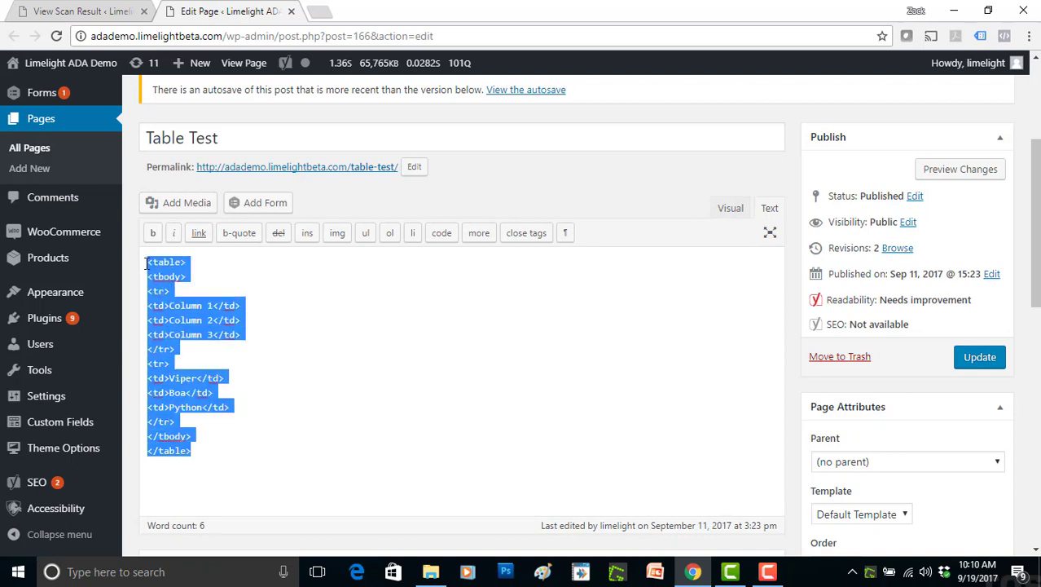
click(292, 11)
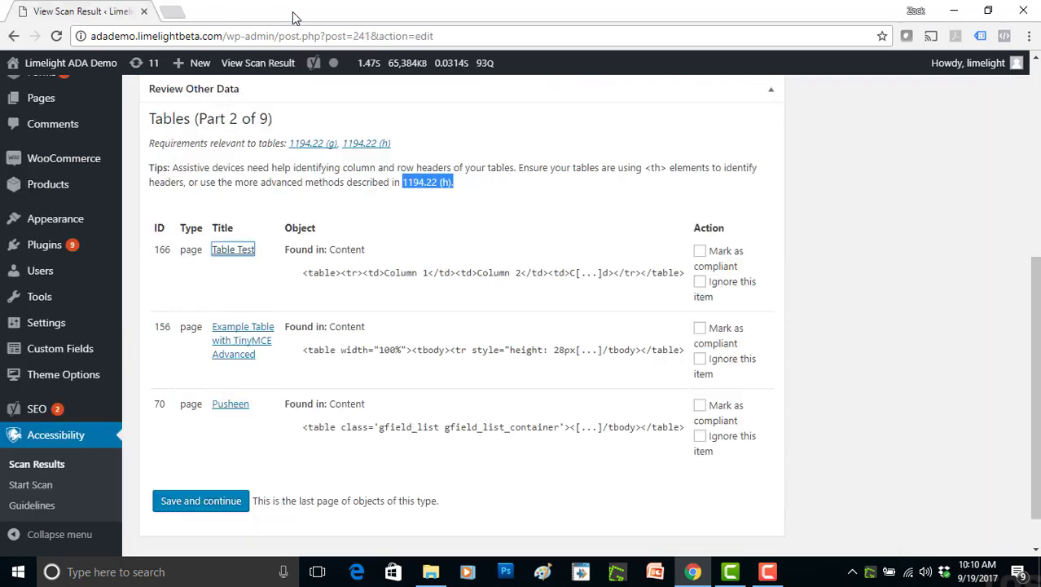
Mark Table Test, Example Table with TinyMCE Advanced and Pusheen compliant and save
click(699, 251)
click(700, 328)
click(700, 405)
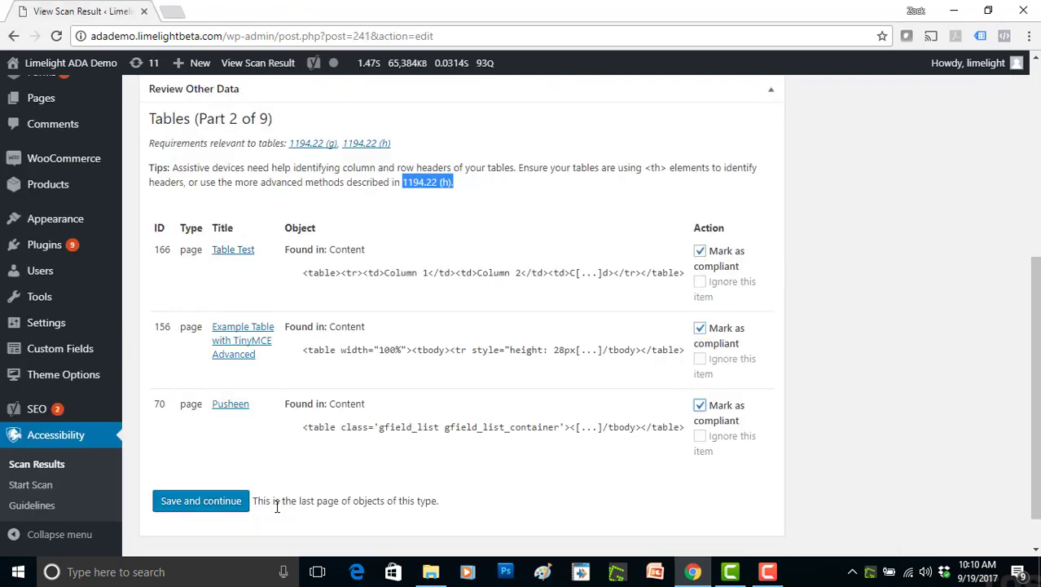
click(225, 505)
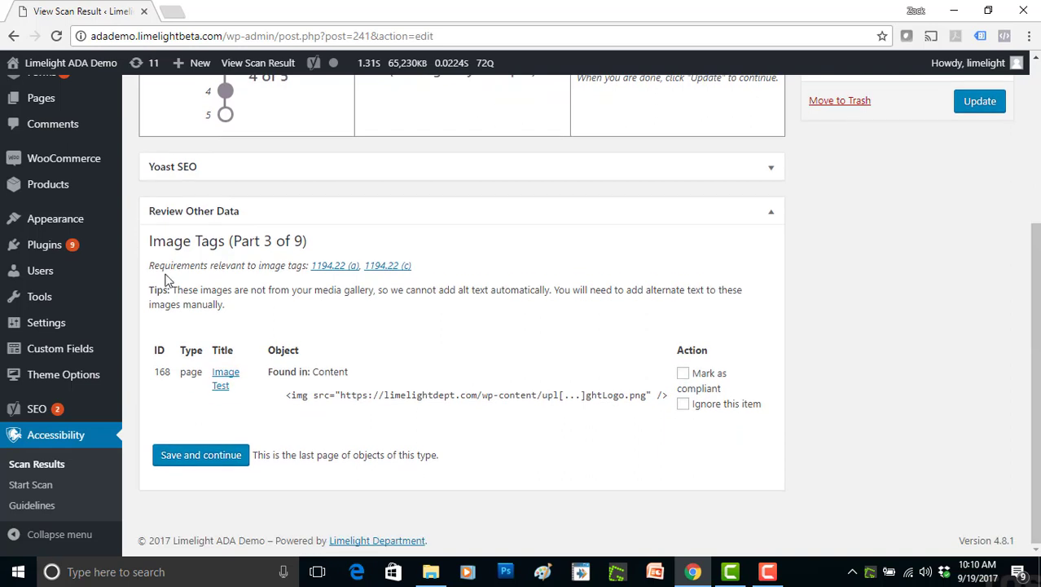
Review the alt-text tips and open the Image Test page's editor in a new tab
drag(183, 293, 229, 308)
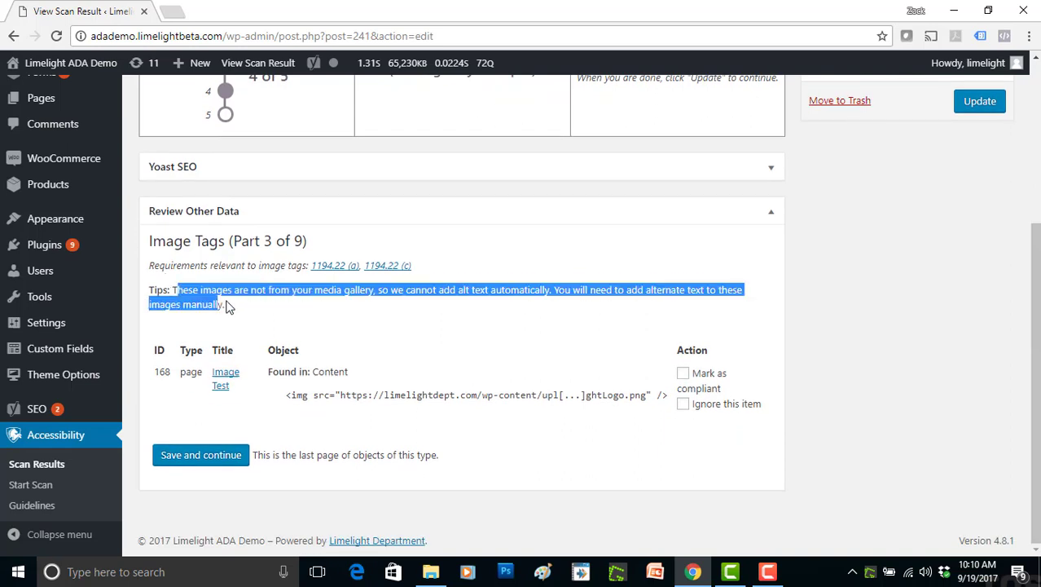
click(236, 311)
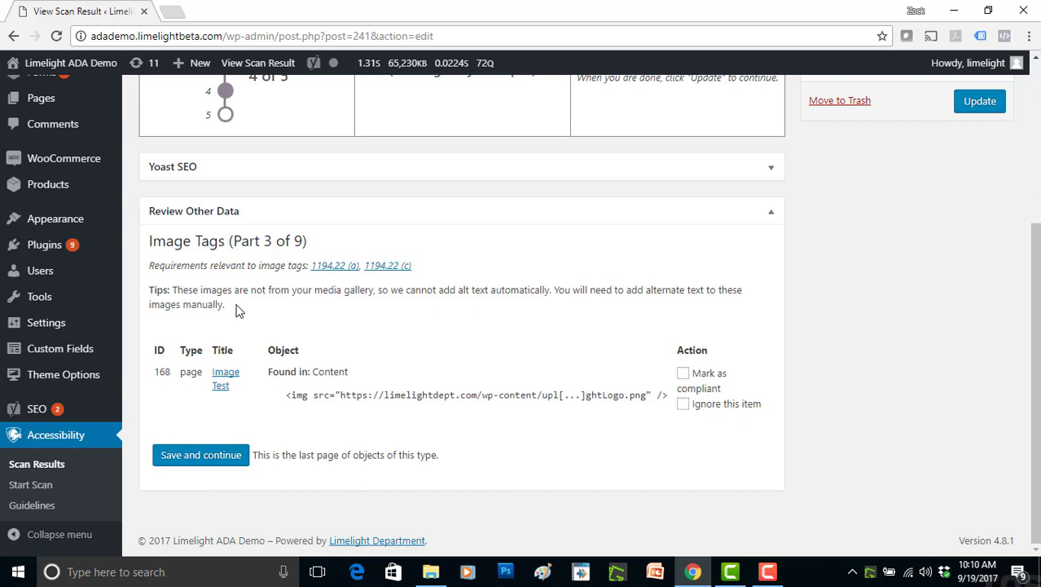
middle_click(224, 377)
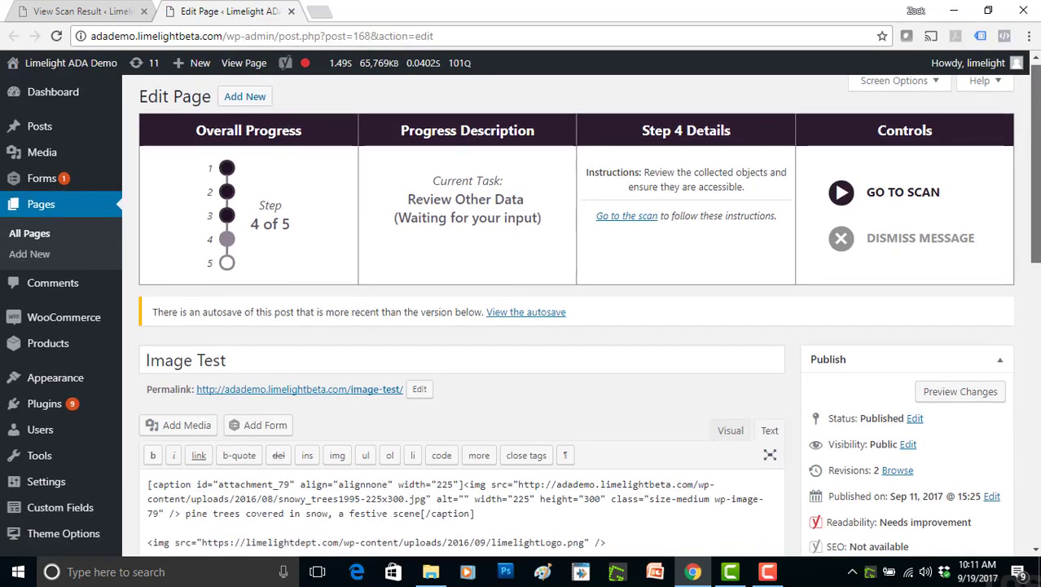
scroll(570, 326, down, 2)
scroll(722, 269, down, 3)
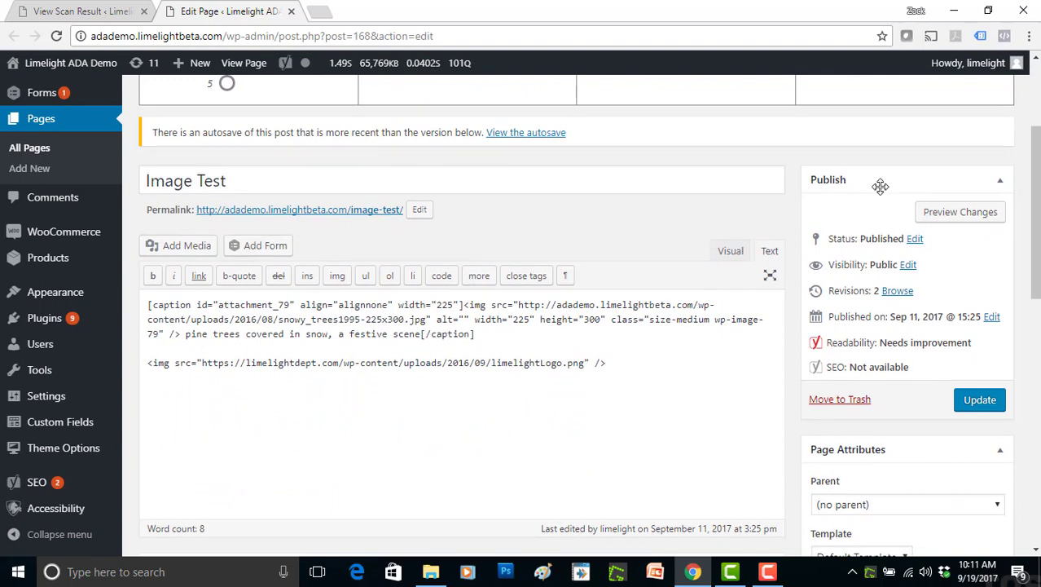
click(730, 251)
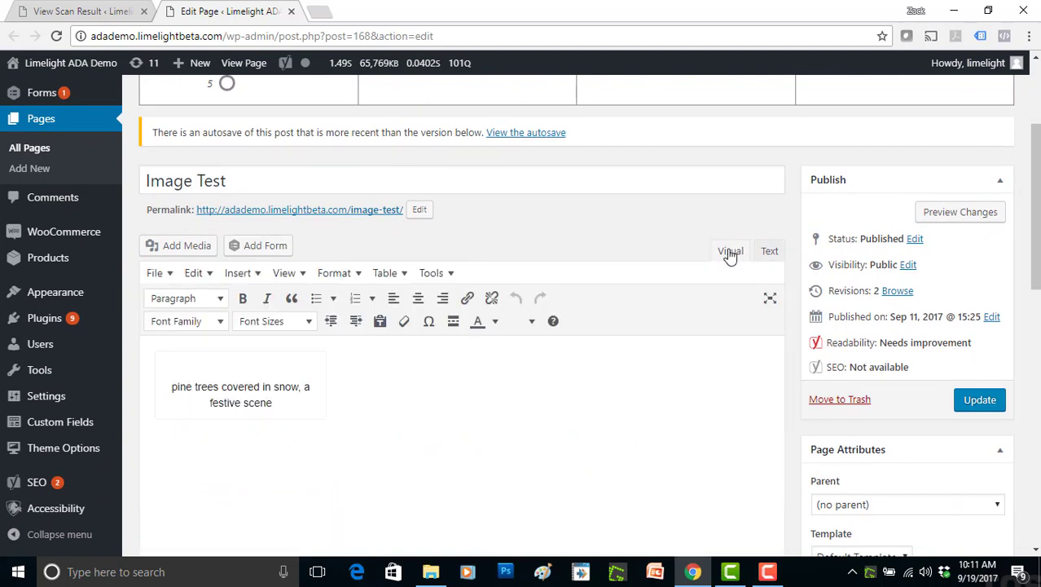
drag(1035, 145, 918, 198)
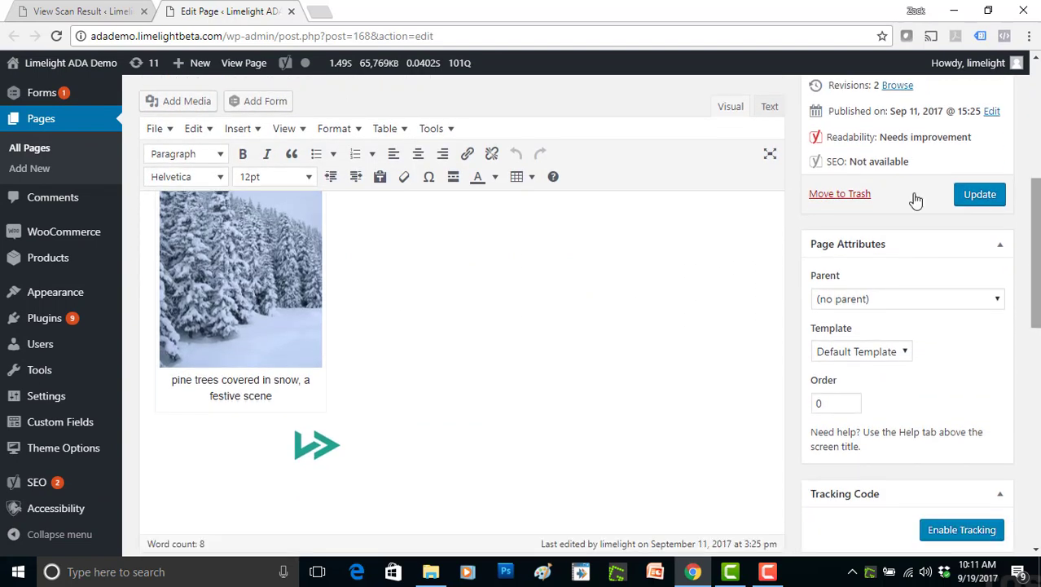
click(255, 305)
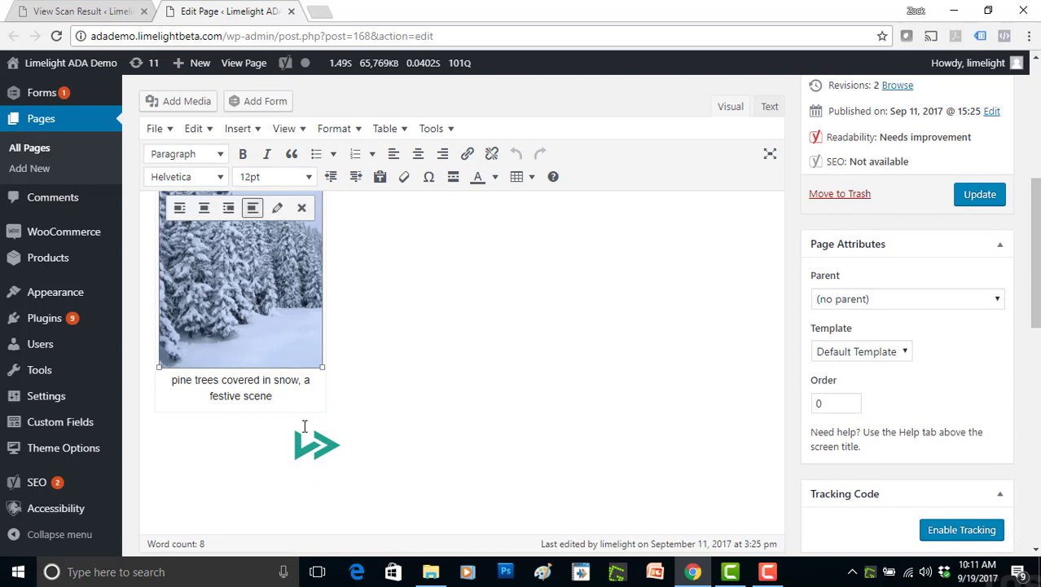
click(310, 440)
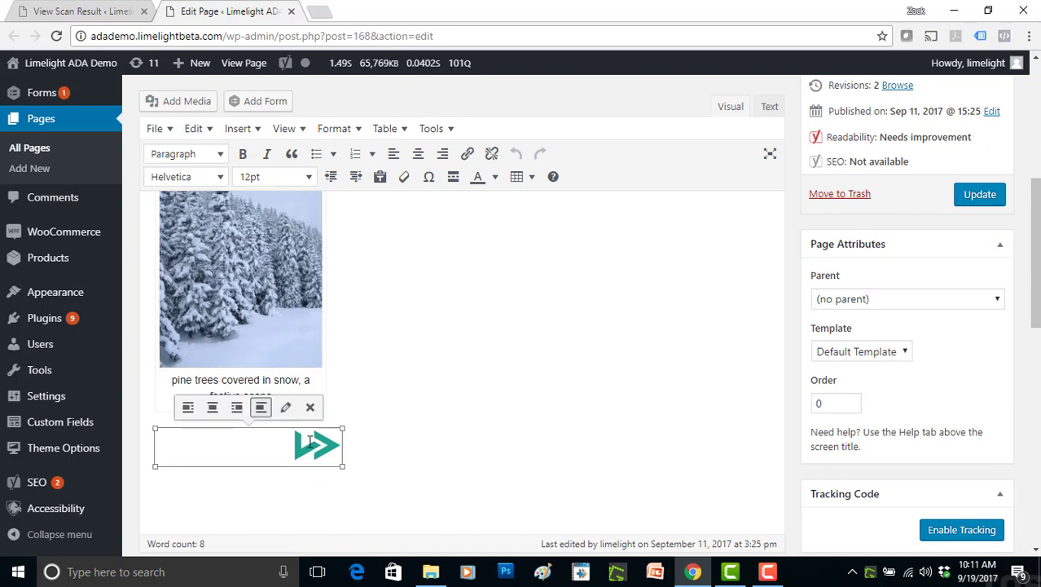
click(771, 107)
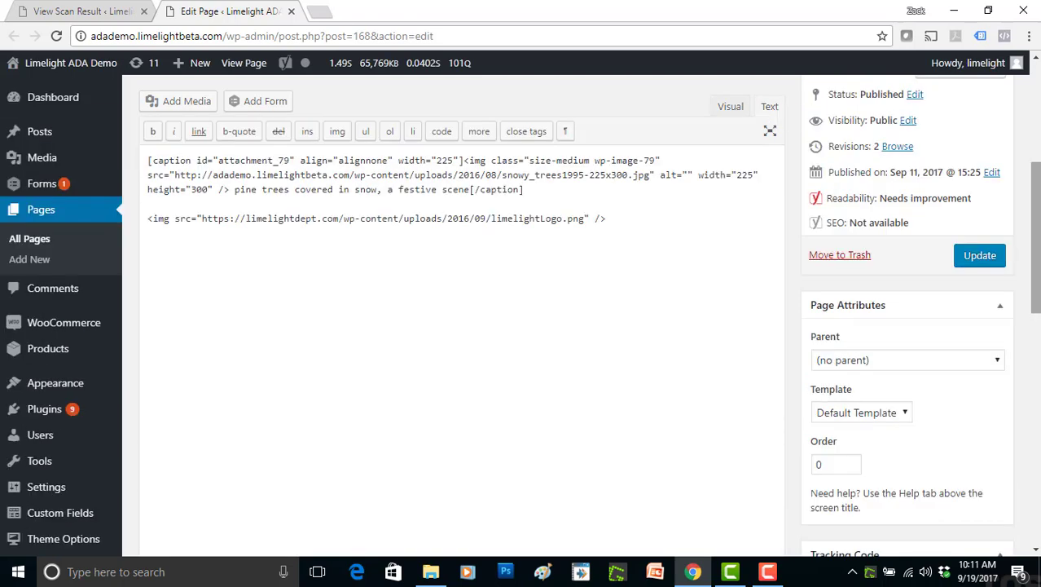
drag(1035, 236, 1035, 218)
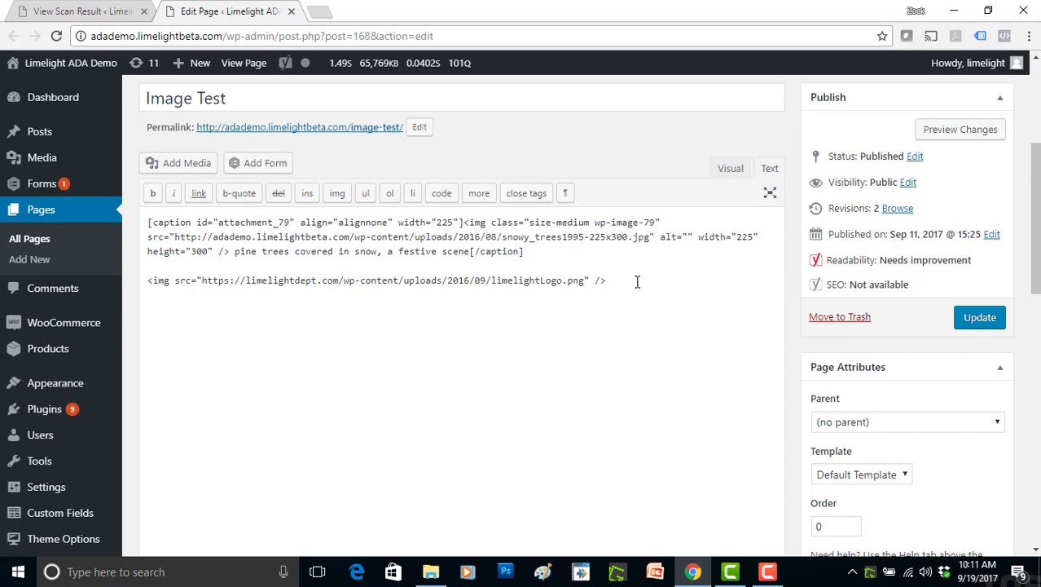
Close the editor, mark the logo image tag compliant and save the image review
click(292, 12)
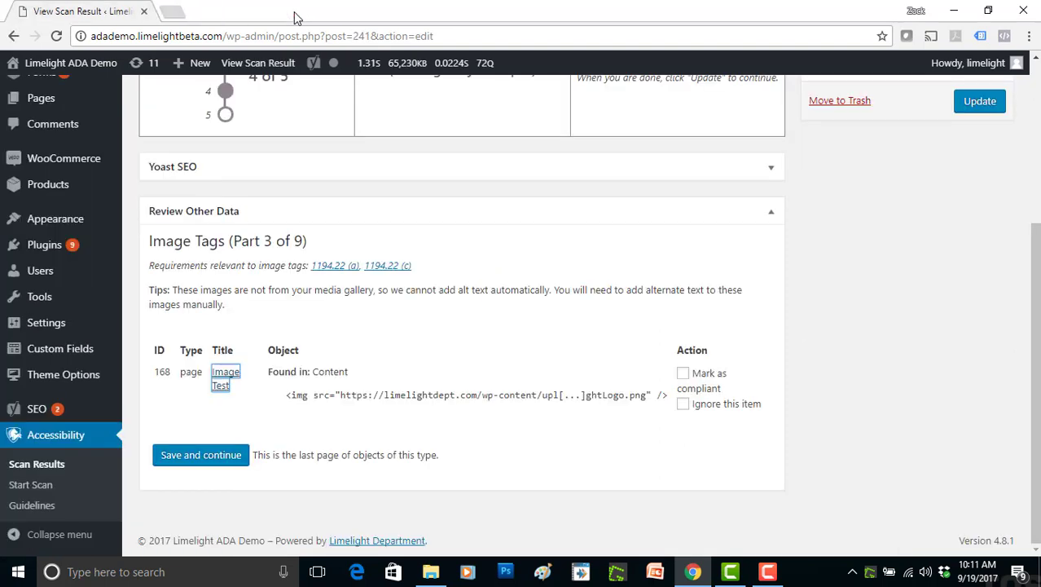
click(683, 375)
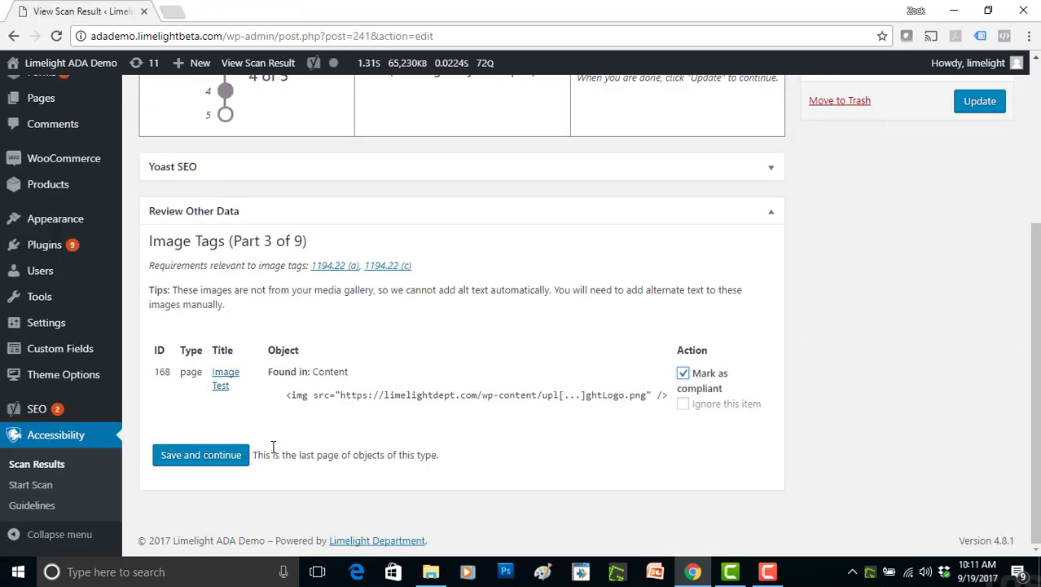
click(208, 457)
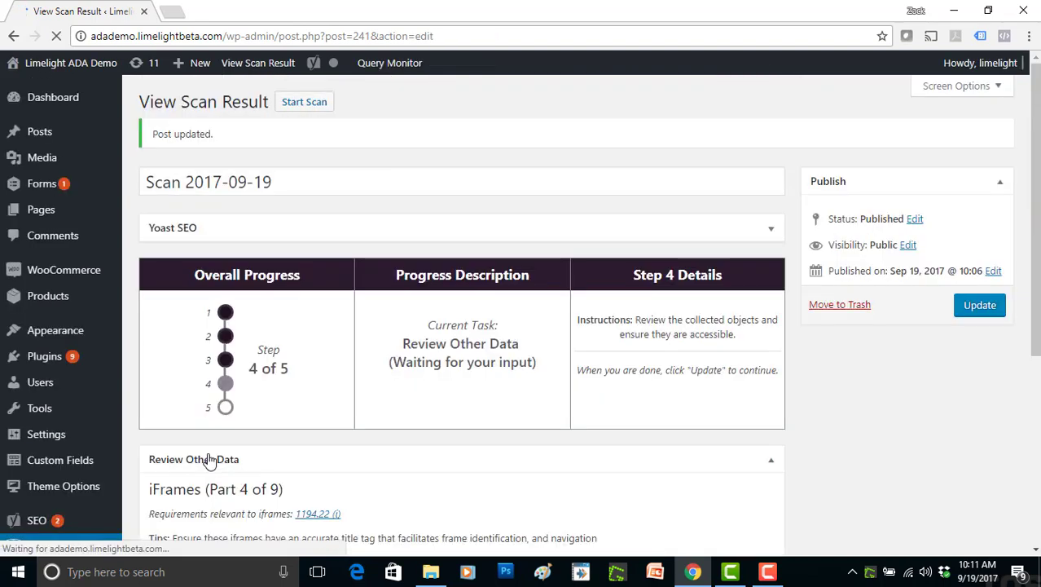
Review the iframe code and tips, then mark Alt Media Test and Contact iframes compliant and save
drag(1034, 217, 1035, 375)
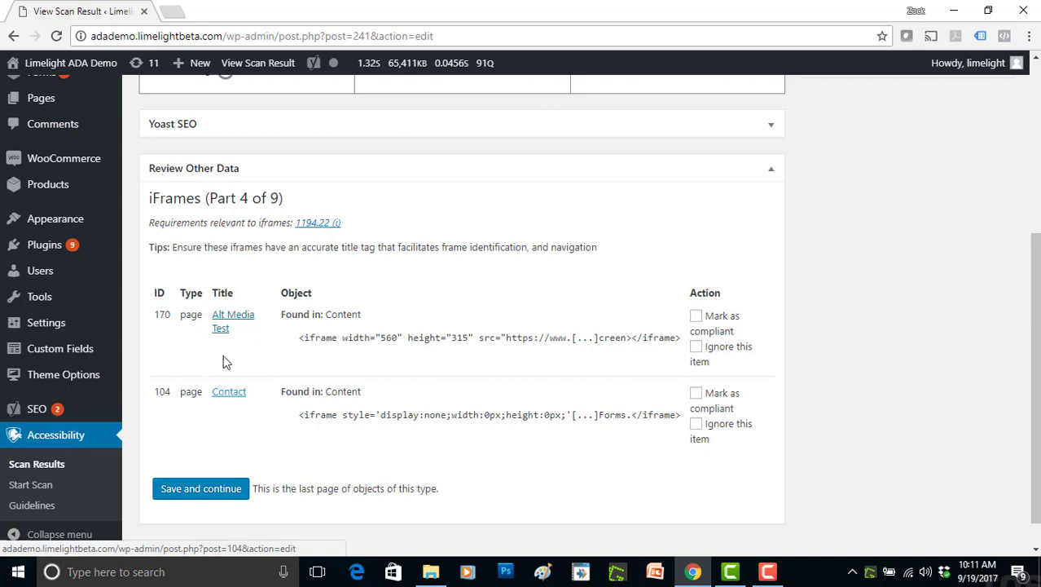
drag(297, 341, 626, 332)
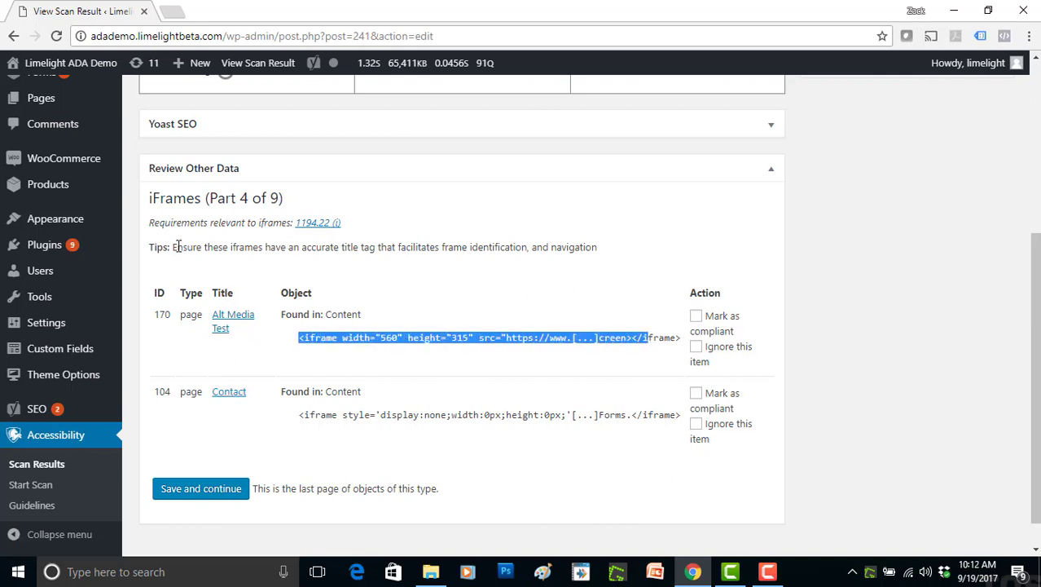
drag(174, 247, 465, 245)
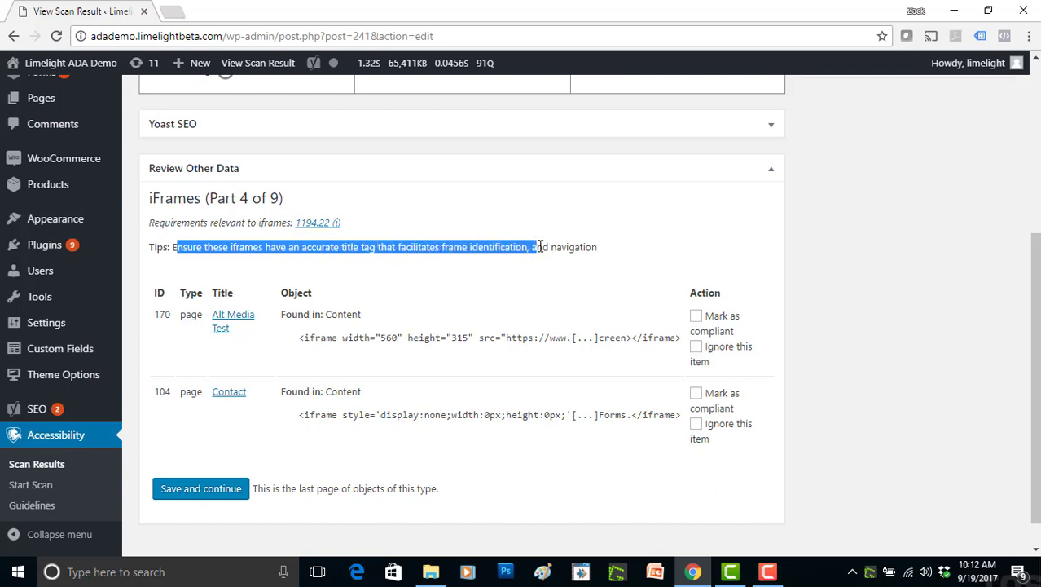
drag(465, 245, 576, 247)
click(576, 249)
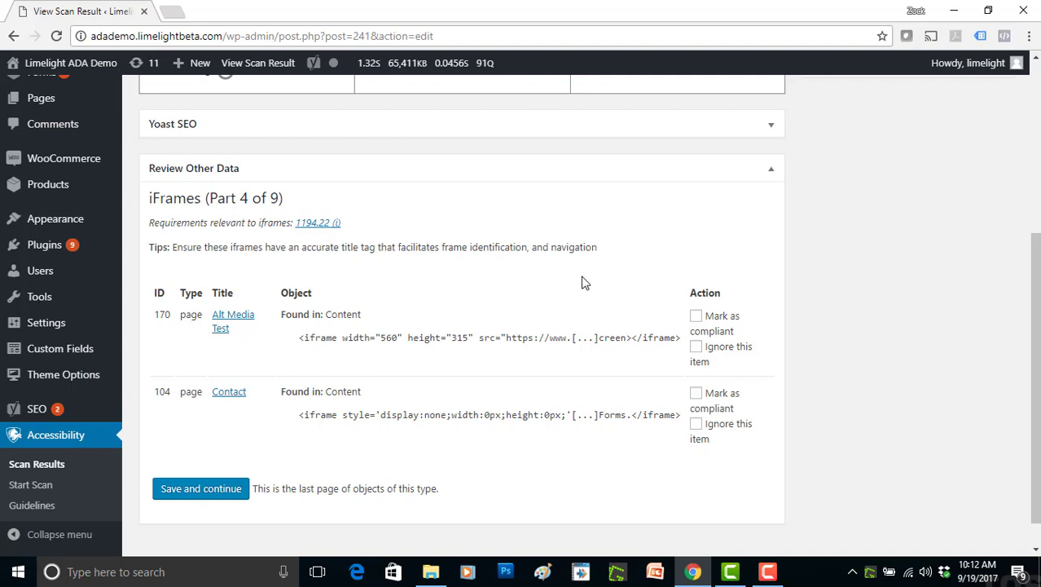
click(696, 316)
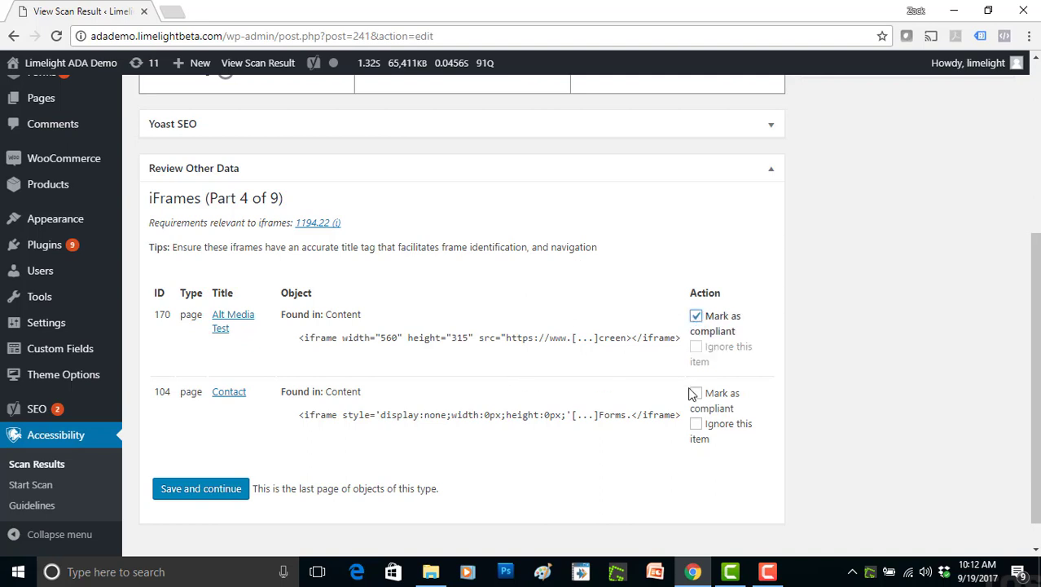
click(696, 394)
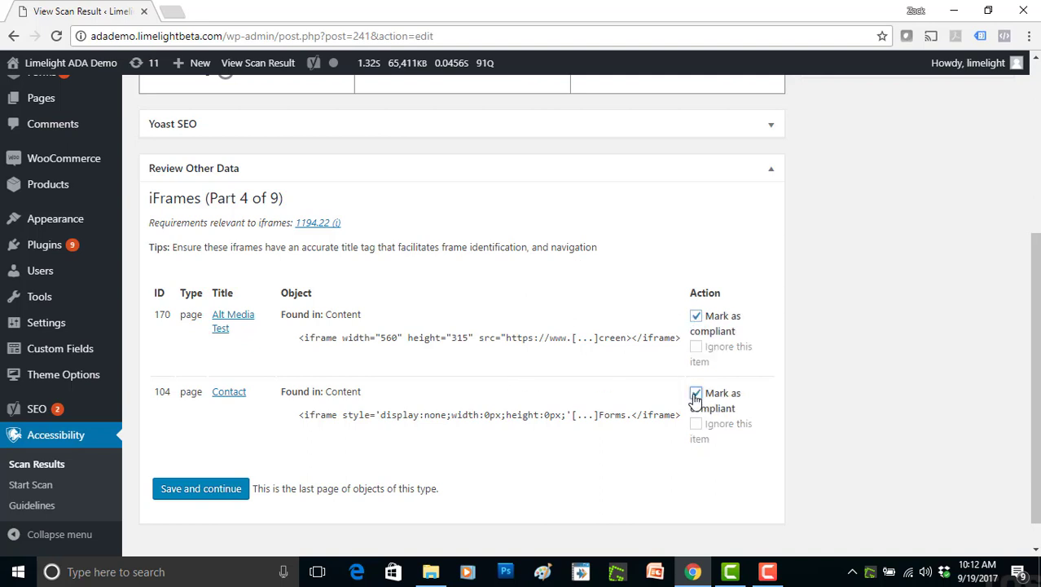
click(227, 493)
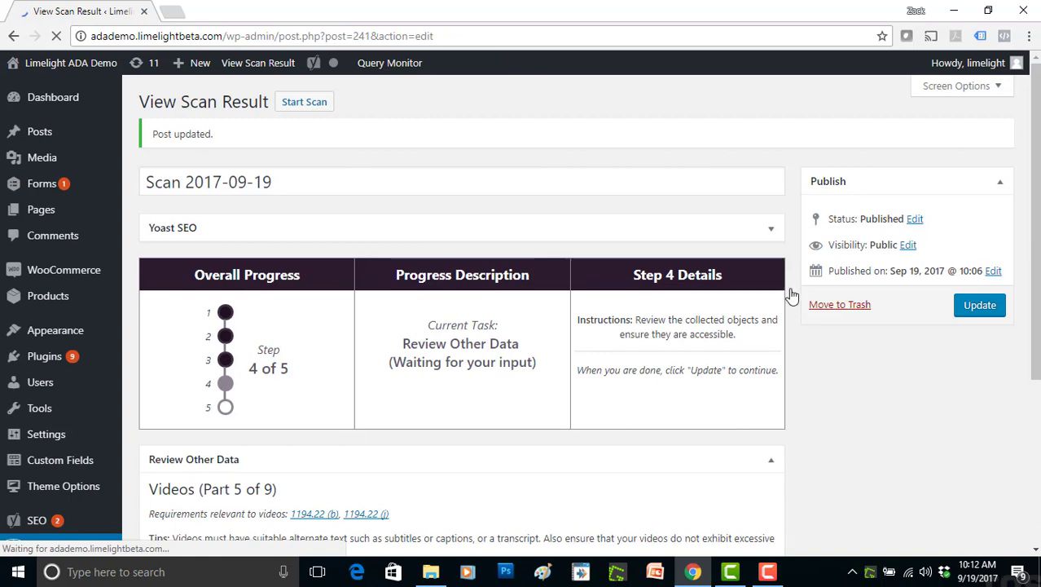
Review the Videos tips, then open the Alt Media Test page from the results row
scroll(900, 281, down, 1)
scroll(461, 326, down, 1)
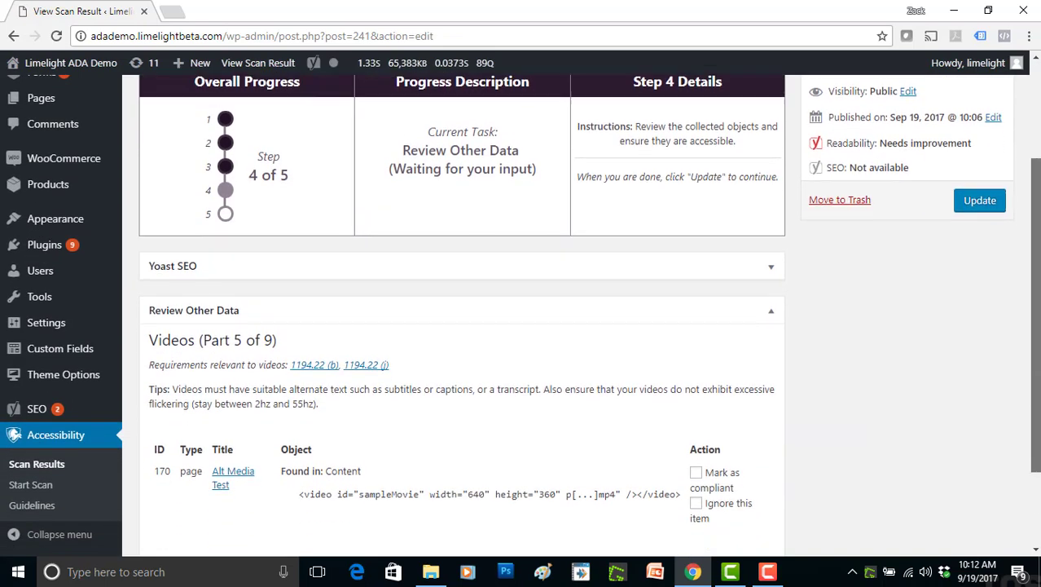
scroll(461, 326, down, 1)
scroll(461, 326, down, 1)
scroll(461, 326, down, 1)
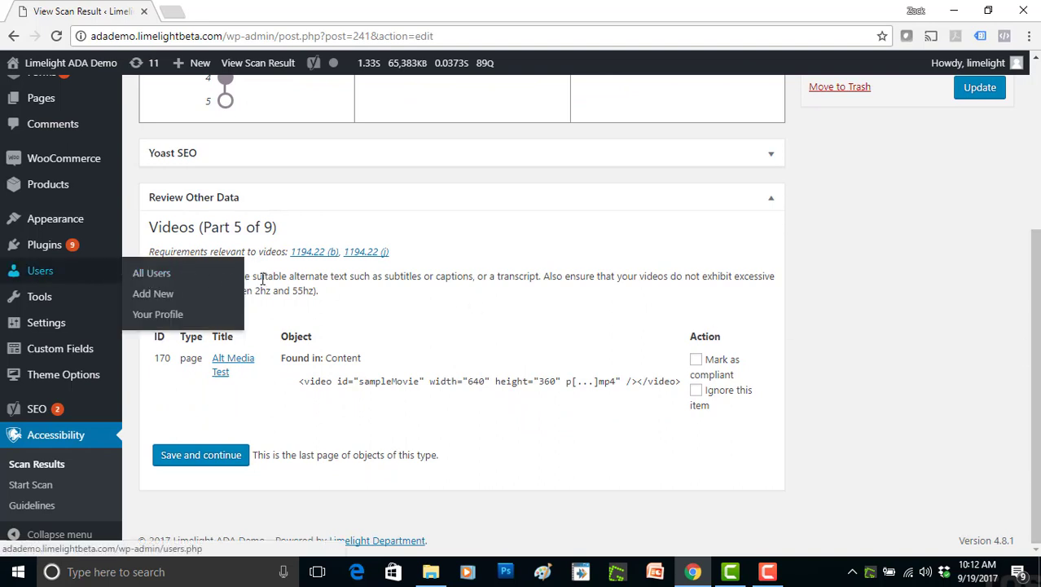
mouse_move(223, 277)
mouse_down()
mouse_move(427, 293)
mouse_move(543, 277)
mouse_move(548, 295)
mouse_up()
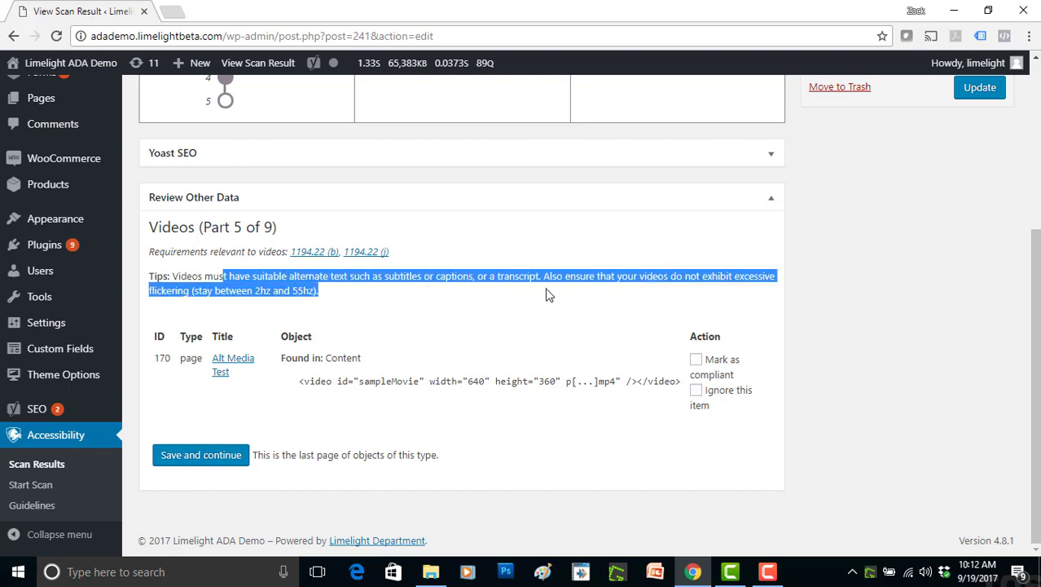
click(549, 295)
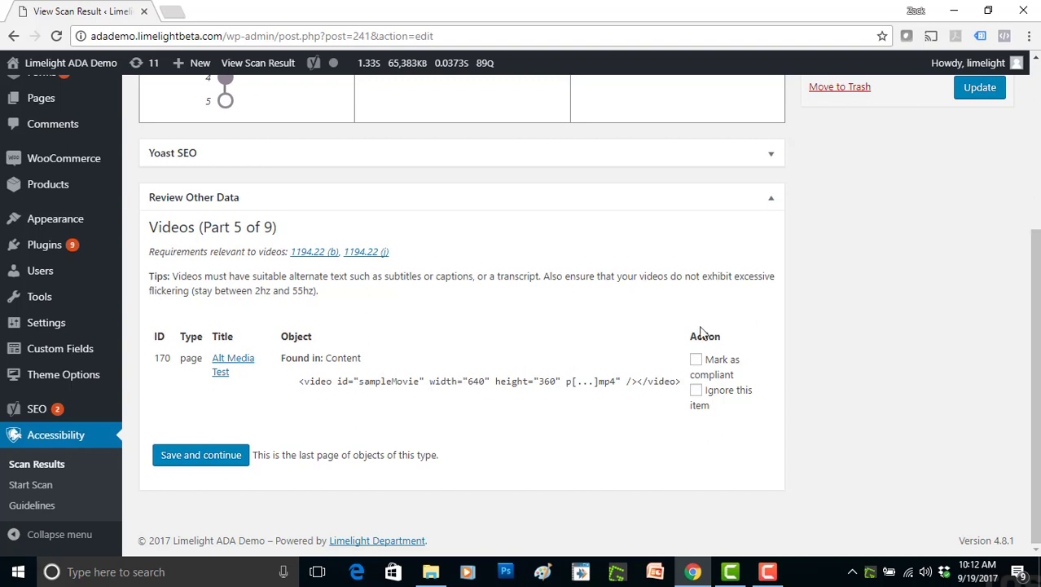
click(233, 366)
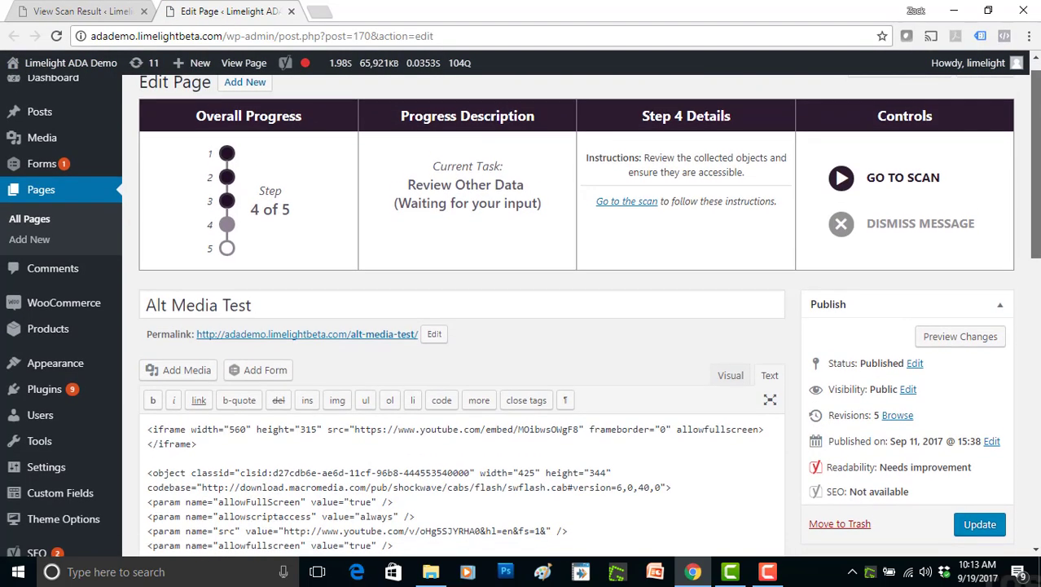
Switch the Alt Media Test editor to Visual view and look over its embedded video and media
scroll(1037, 137, down, 2)
scroll(1035, 163, down, 1)
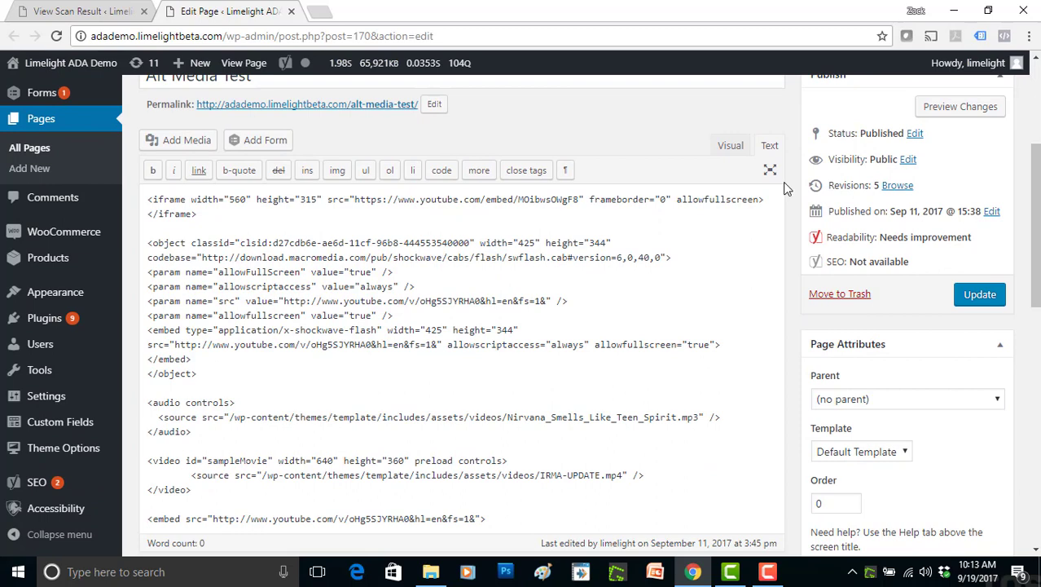
click(732, 148)
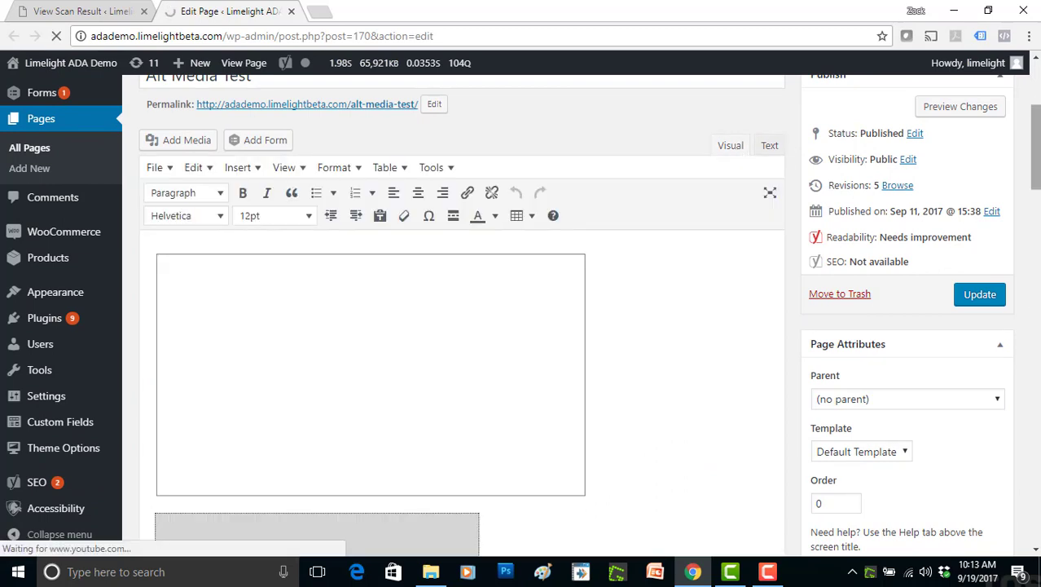
scroll(464, 366, down, 1)
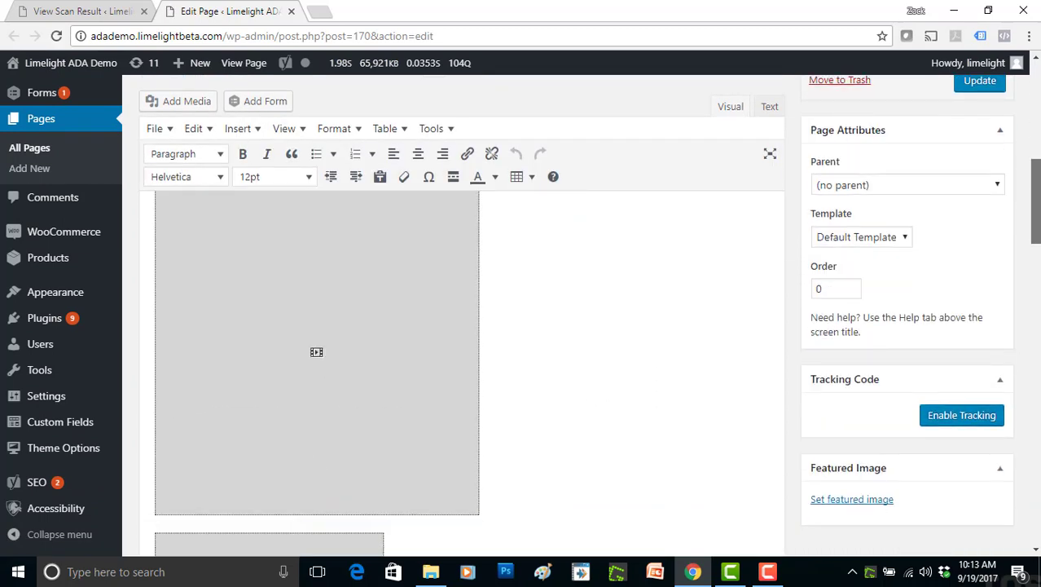
scroll(465, 367, down, 2)
scroll(464, 366, down, 2)
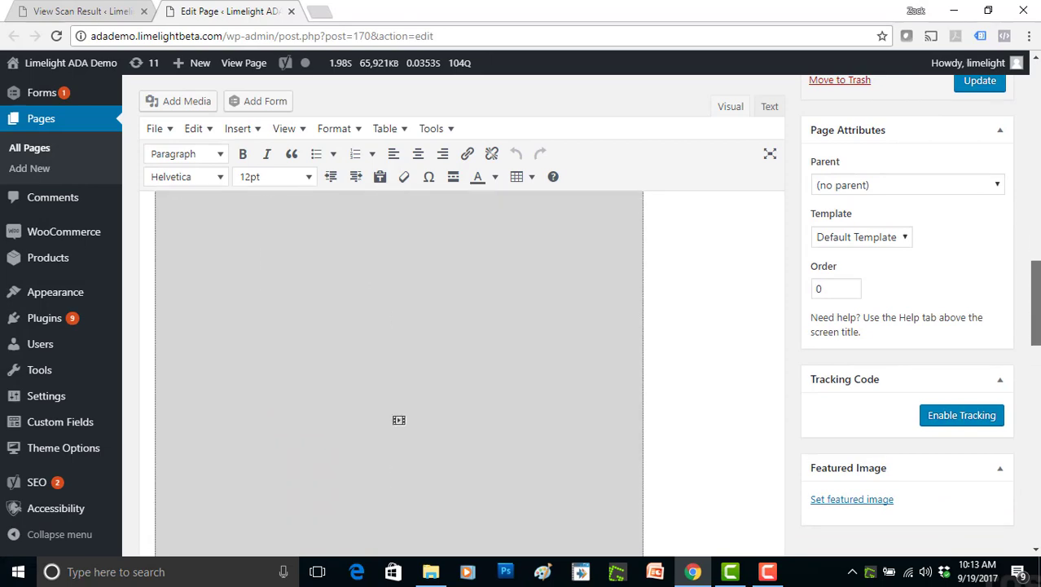
scroll(465, 366, down, 2)
scroll(465, 367, down, 2)
scroll(464, 367, up, 3)
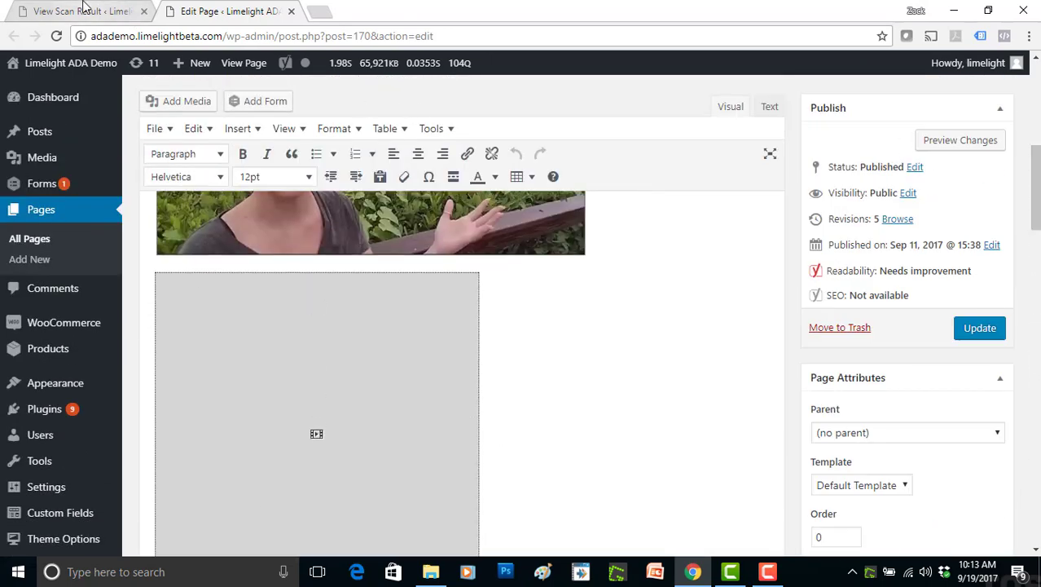
Back in the scan, mark the Alt Media Test video compliant and save it
click(293, 11)
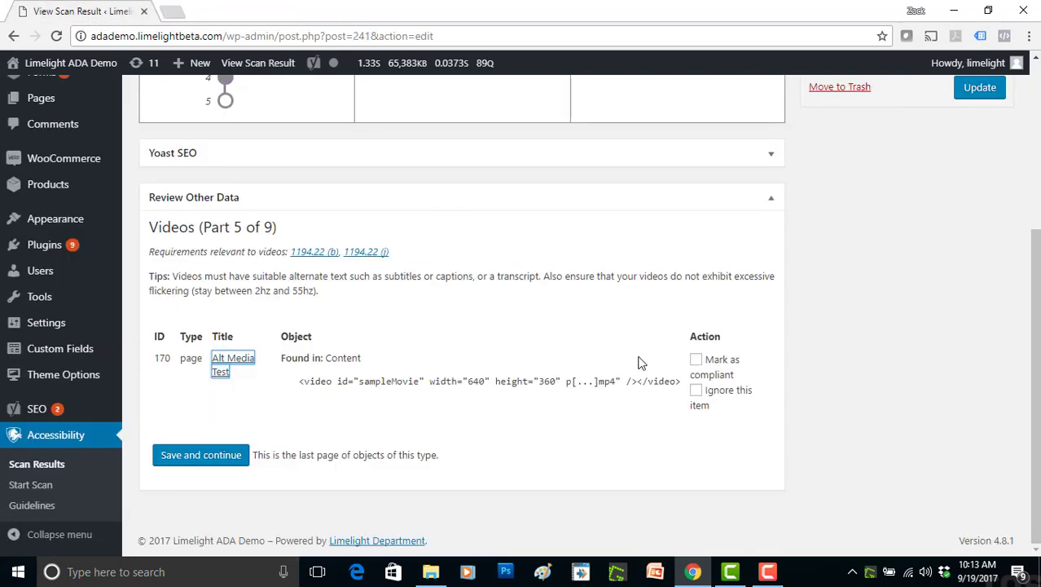
click(697, 361)
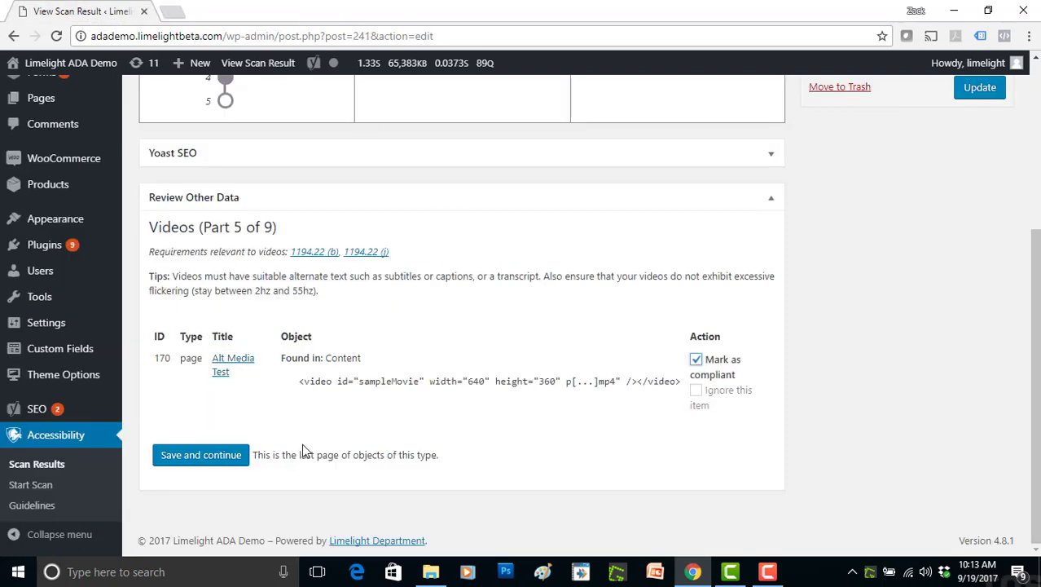
click(232, 456)
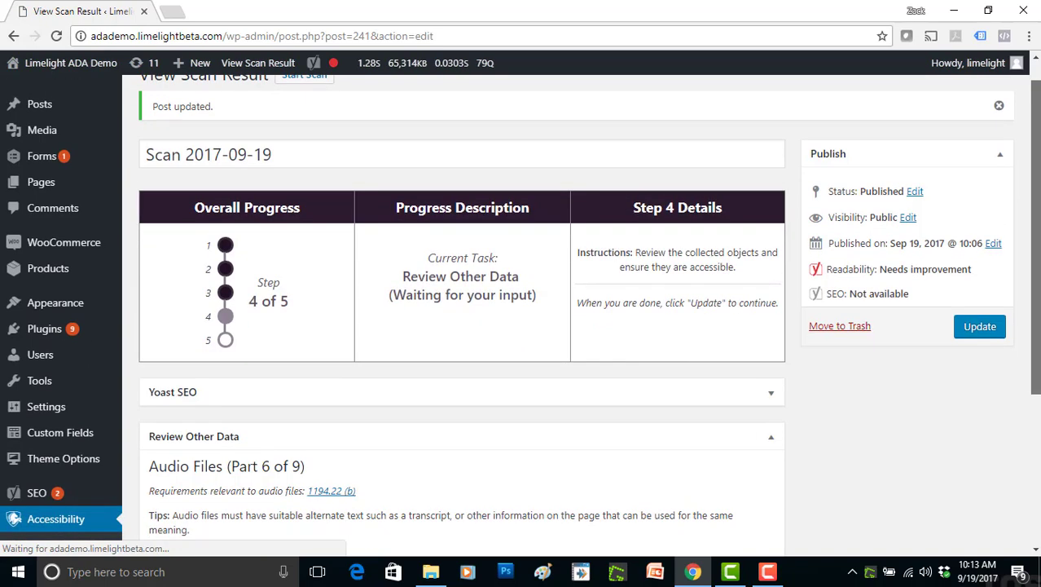
In the Audio Files review, open the Alt Media Test page in a new tab
scroll(520, 313, down, 1)
scroll(520, 314, down, 1)
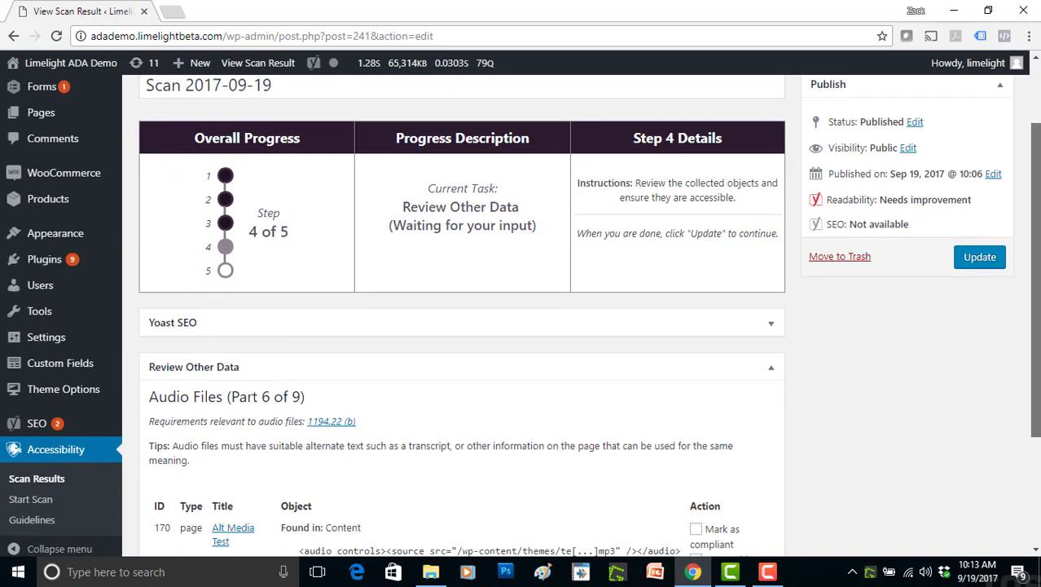
scroll(520, 314, down, 1)
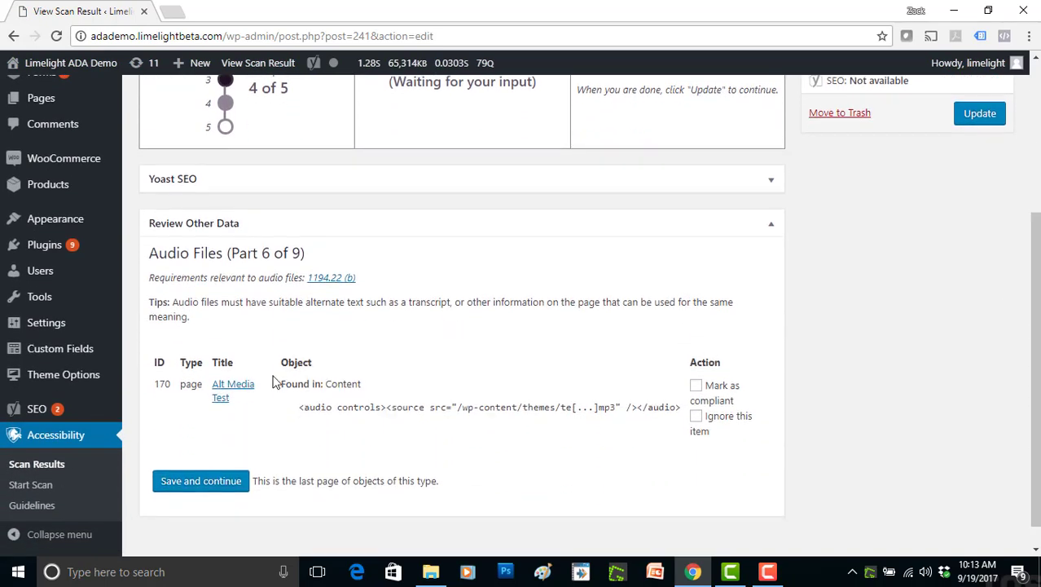
middle_click(244, 393)
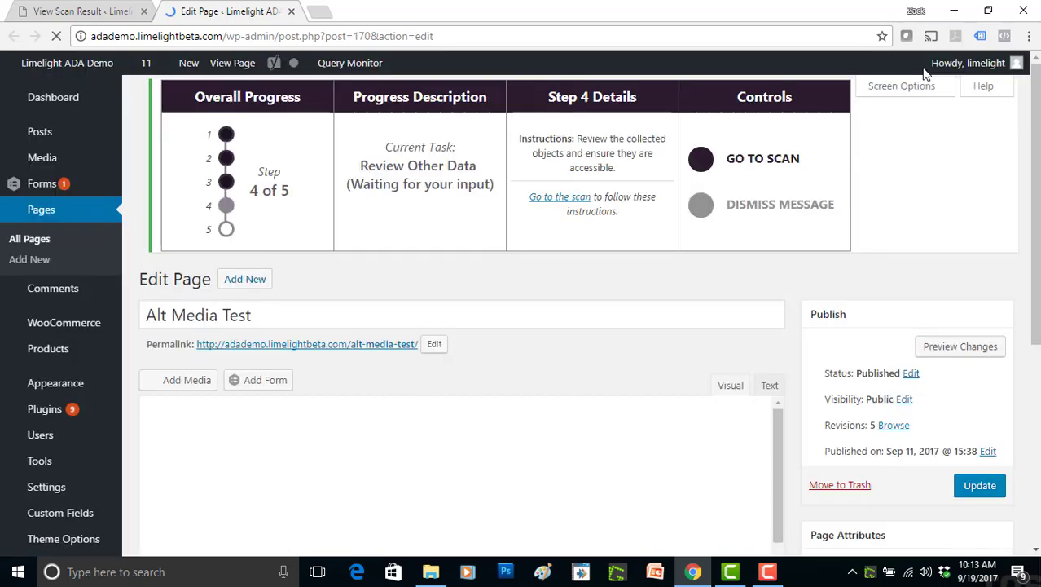
Show the Alt Media Test page in Text view and select its audio/video embed code
scroll(521, 313, down, 1)
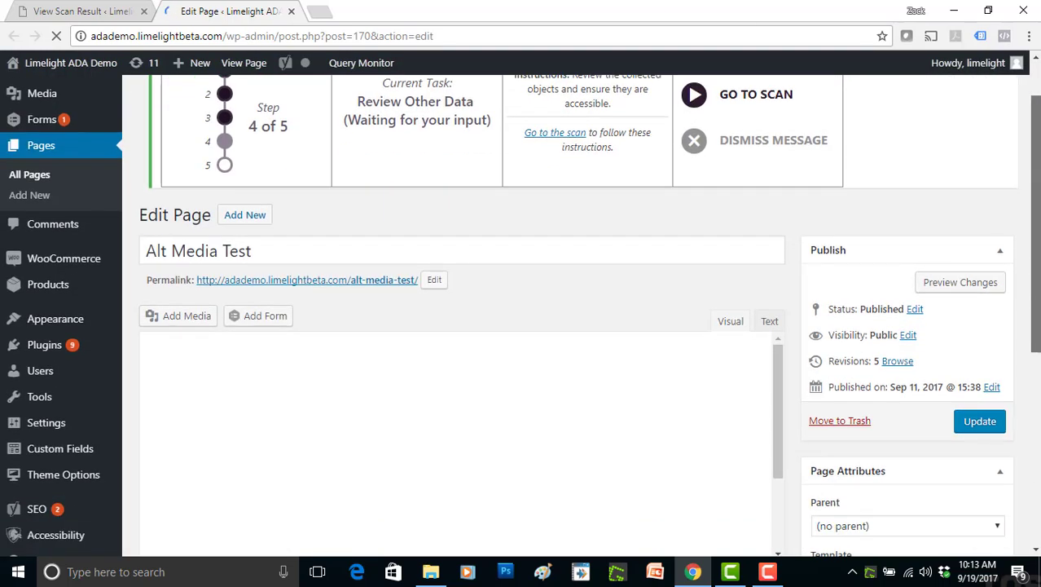
scroll(668, 247, down, 2)
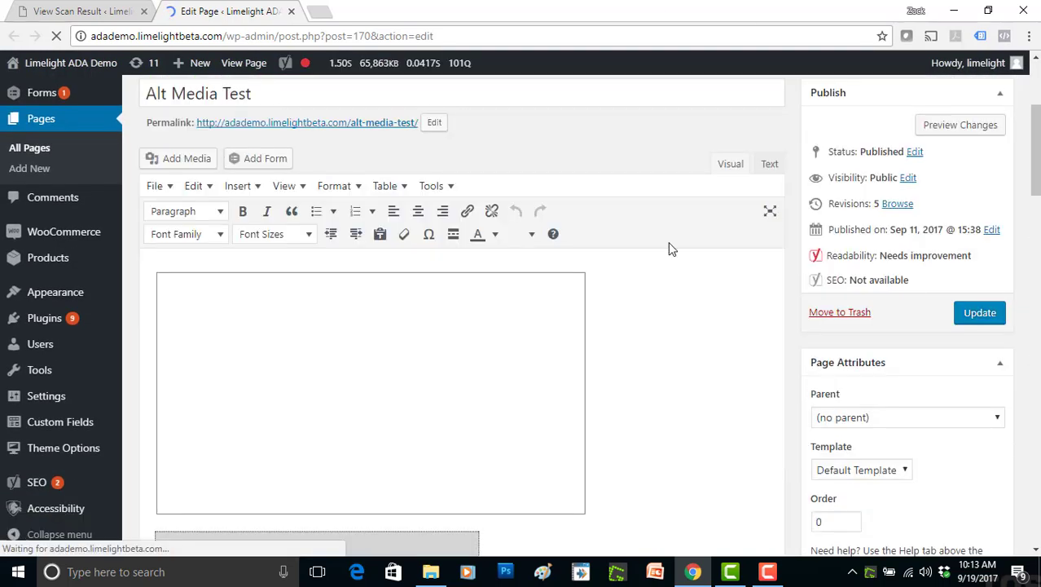
click(771, 166)
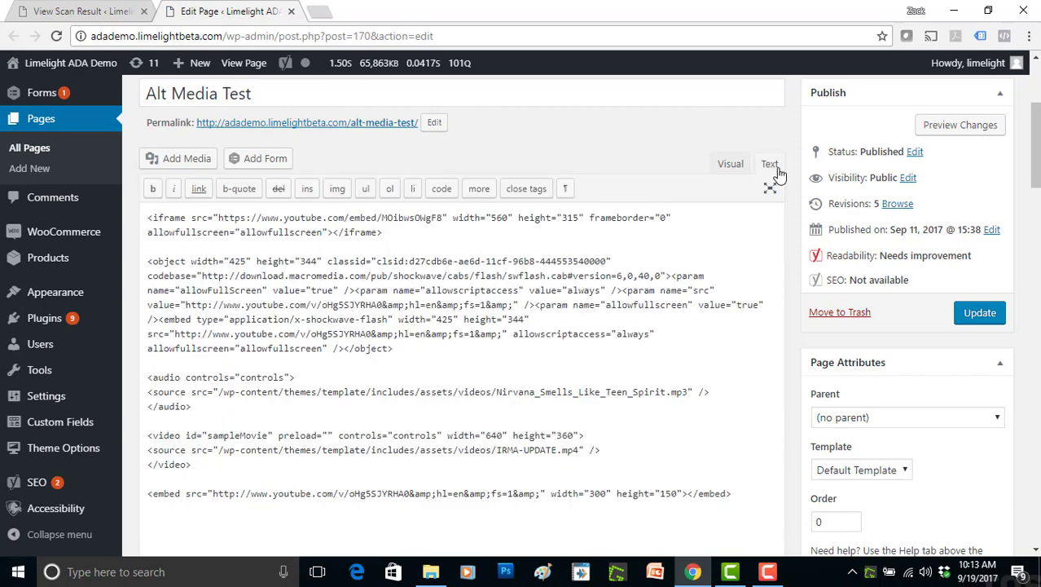
mouse_move(170, 218)
mouse_down()
mouse_move(363, 471)
mouse_move(448, 499)
mouse_up()
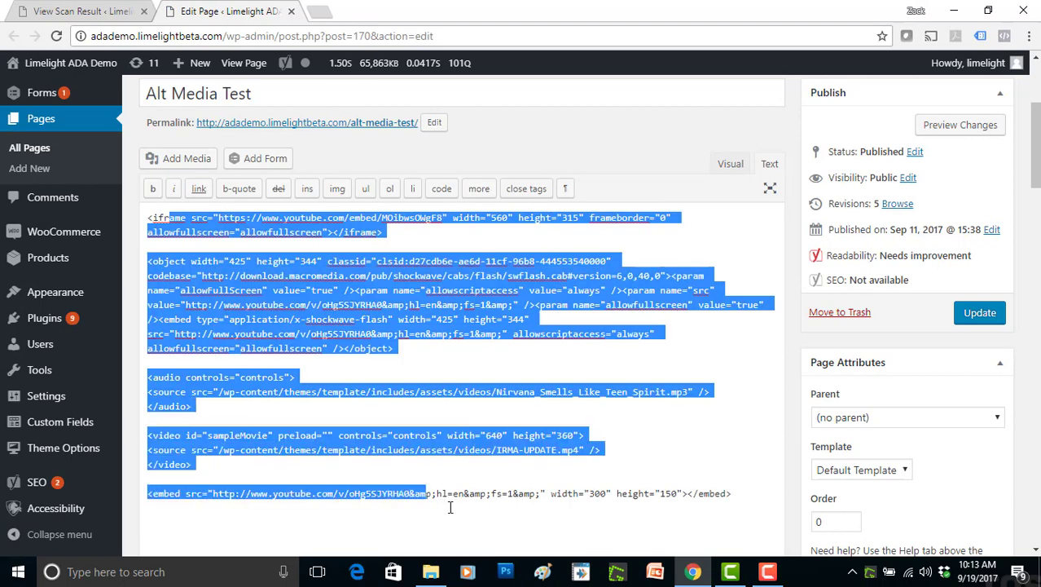
Ignore the audio item with reason 'Issuebeen resoed and should be checked again in a month.' and save
click(290, 11)
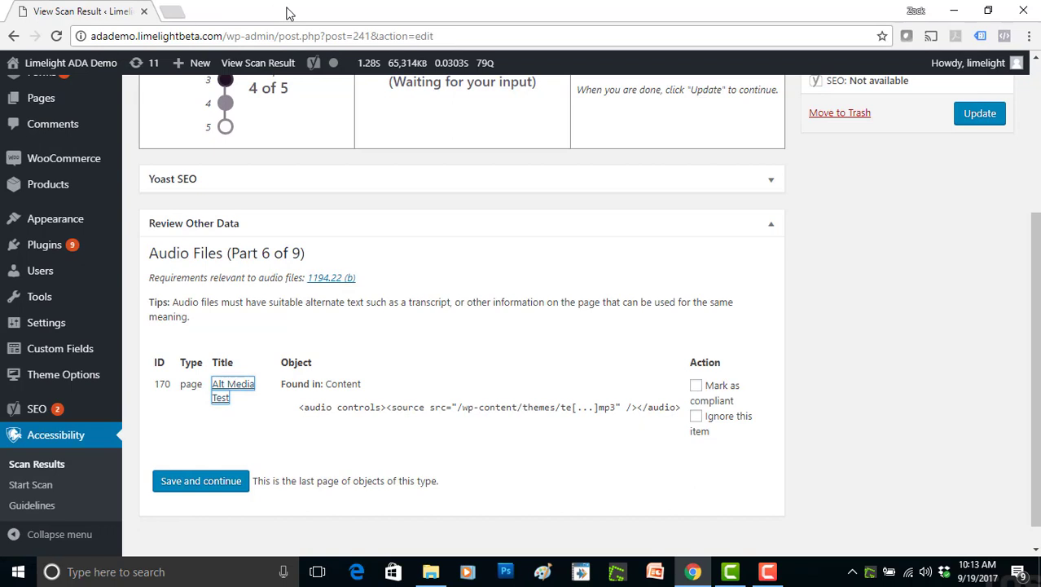
click(696, 417)
click(696, 434)
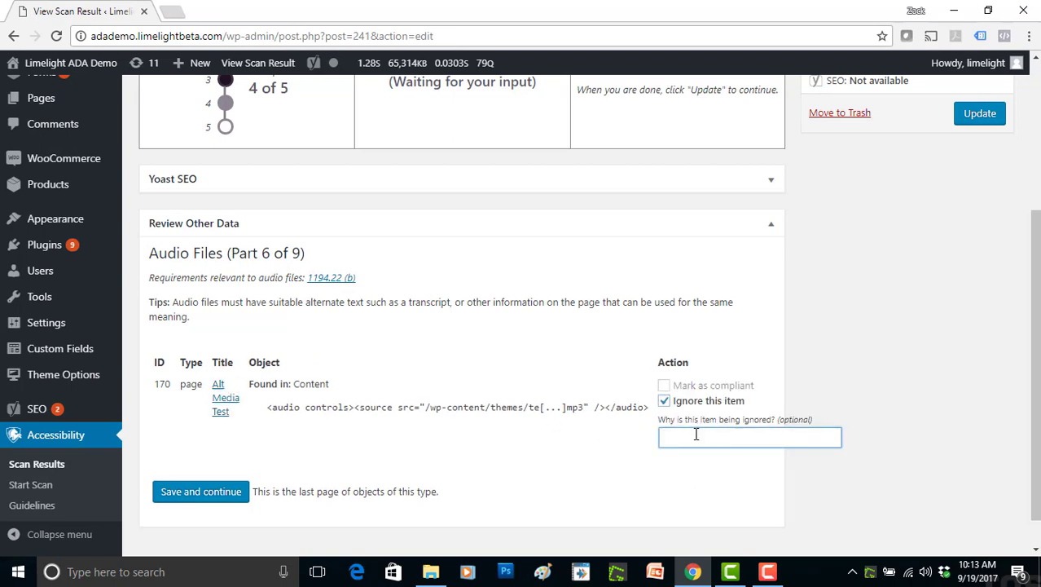
text(Issue)
text(been resolv)
text(ed and should be )
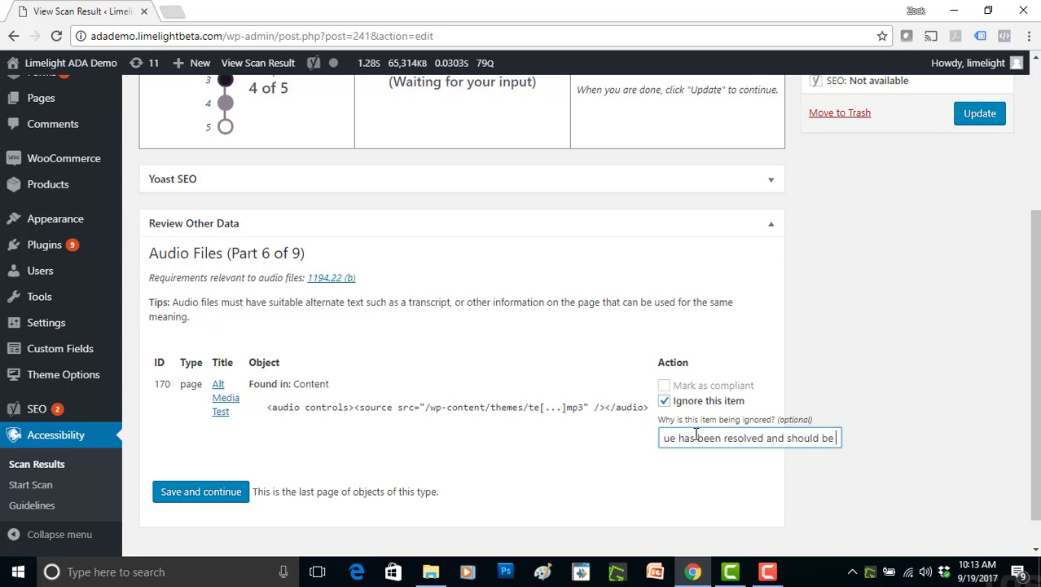
text(checked again)
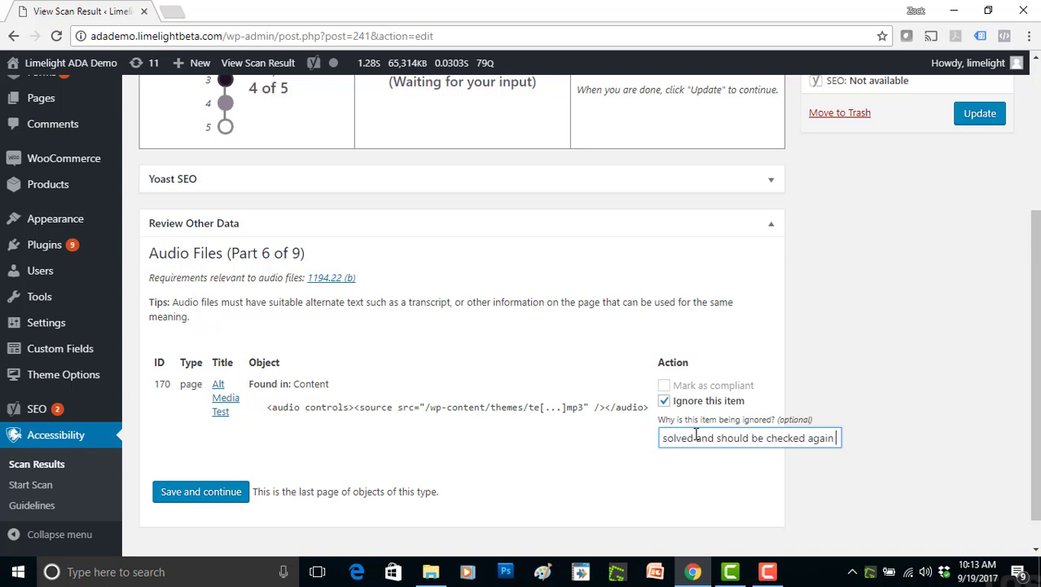
text( in a month.)
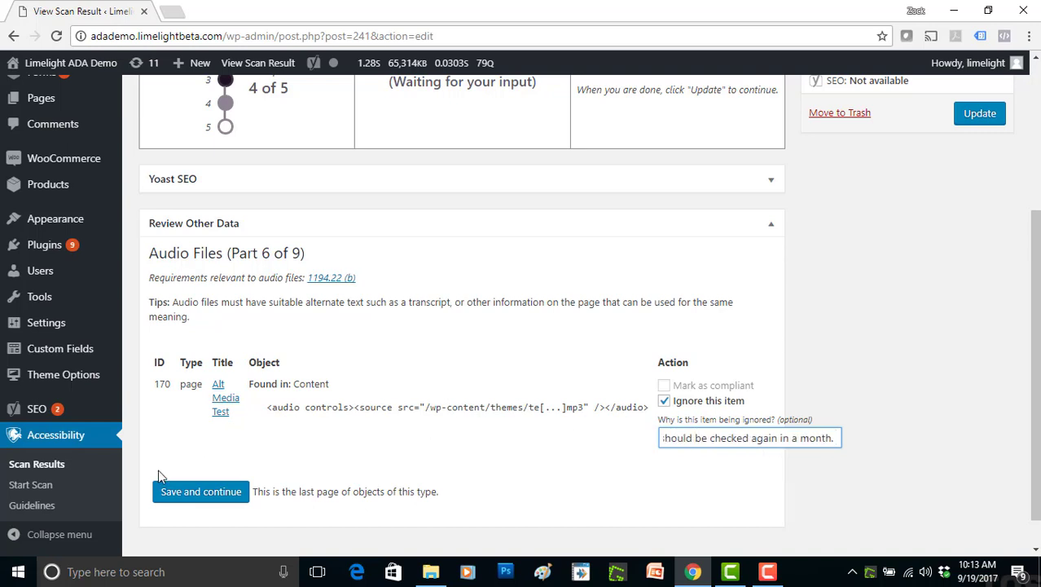
click(184, 495)
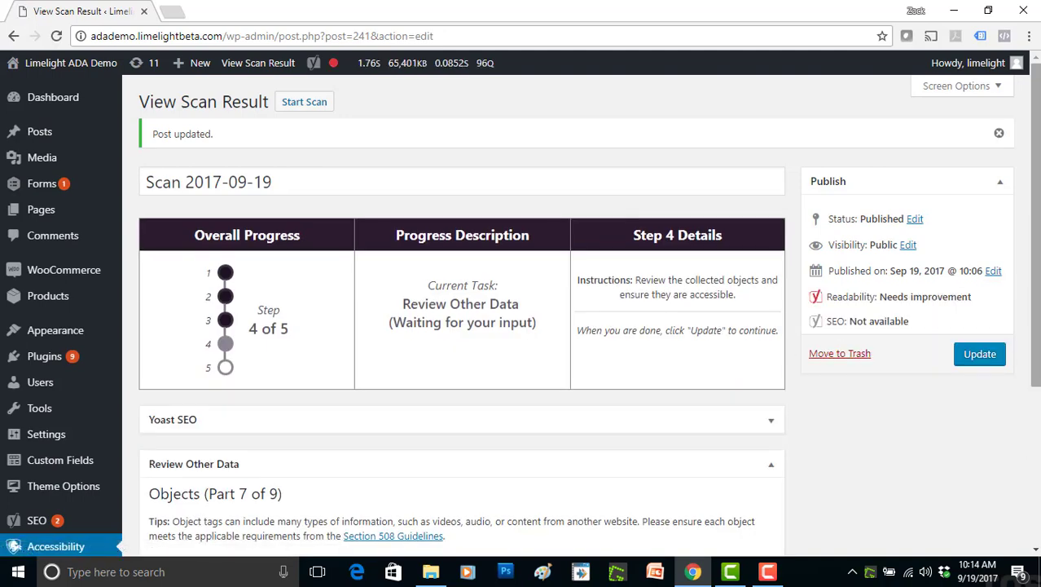
Review the Objects tips and row, then mark the Alt Media Test object tag compliant and save
scroll(954, 298, down, 2)
scroll(953, 298, down, 1)
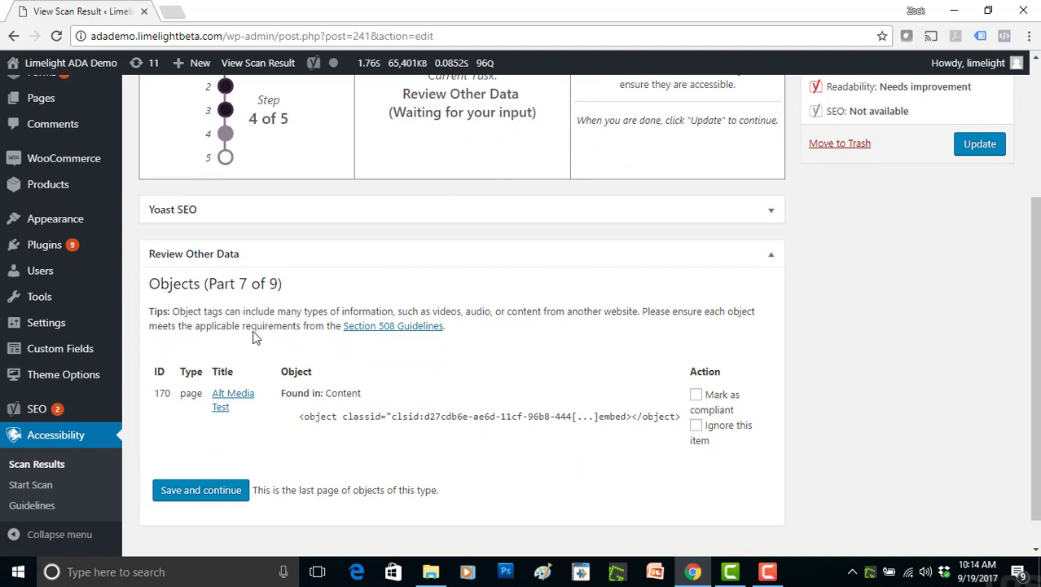
drag(175, 310, 617, 309)
click(617, 311)
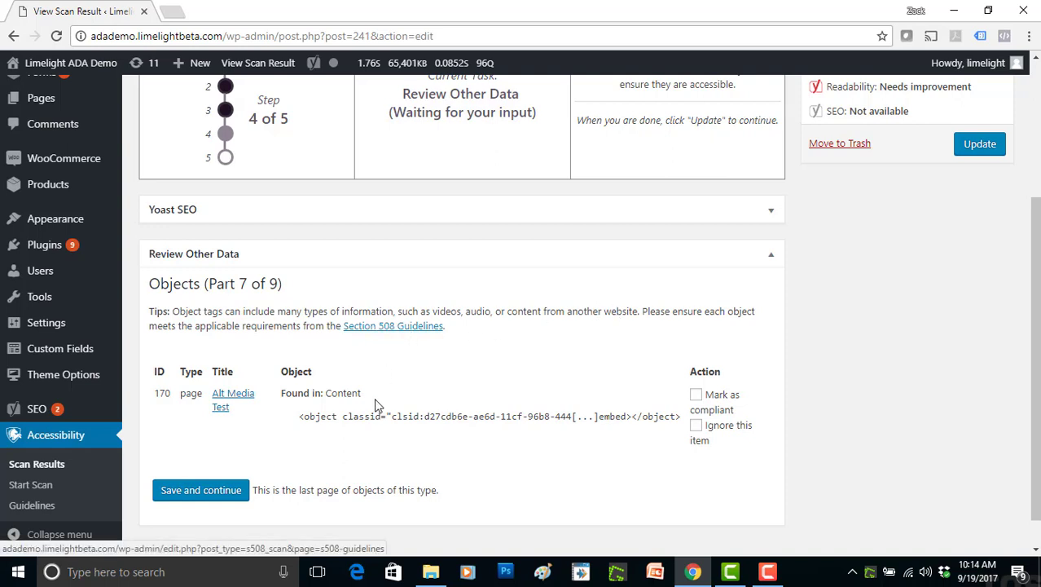
drag(285, 393, 322, 410)
click(322, 409)
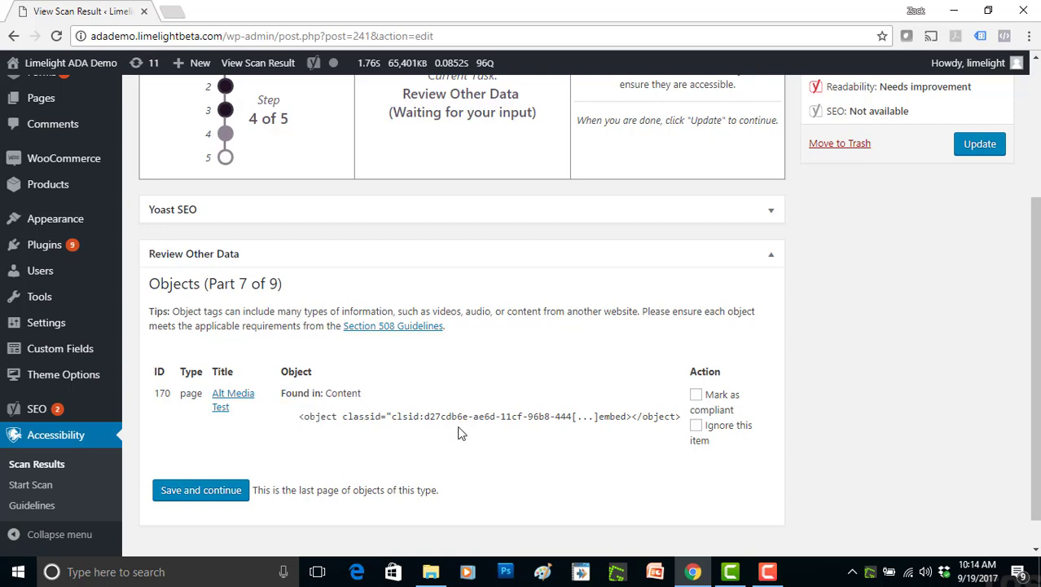
click(696, 394)
click(222, 494)
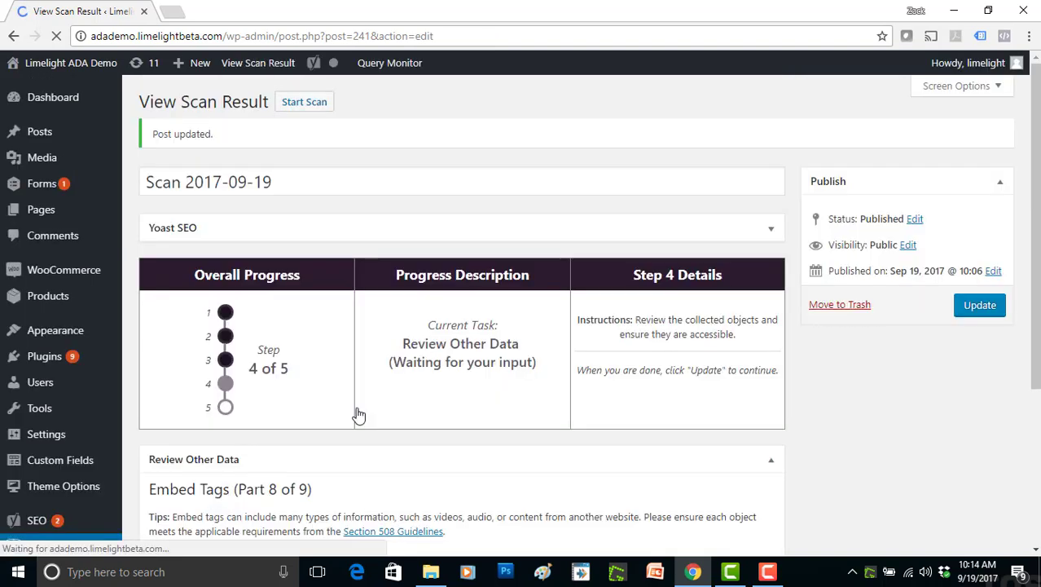
In the Embed Tags table, mark the Alt Media Test embed compliant and save
scroll(447, 320, down, 3)
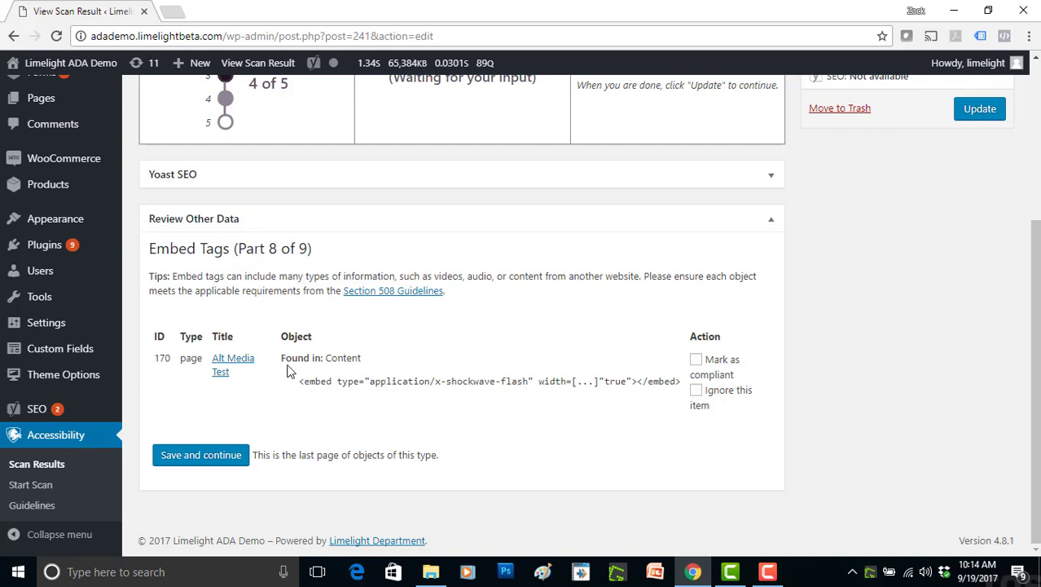
drag(172, 342, 354, 377)
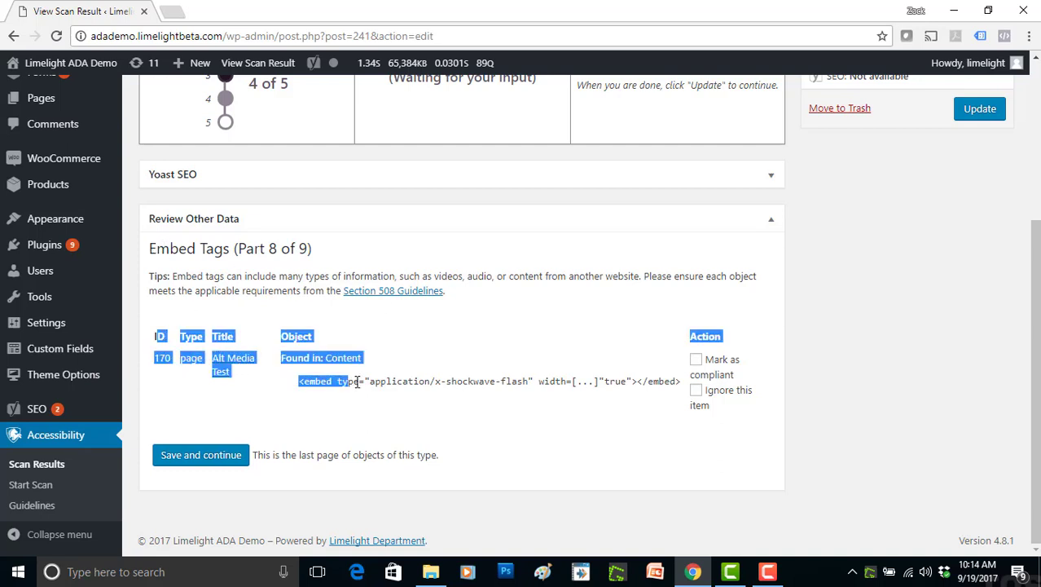
click(370, 380)
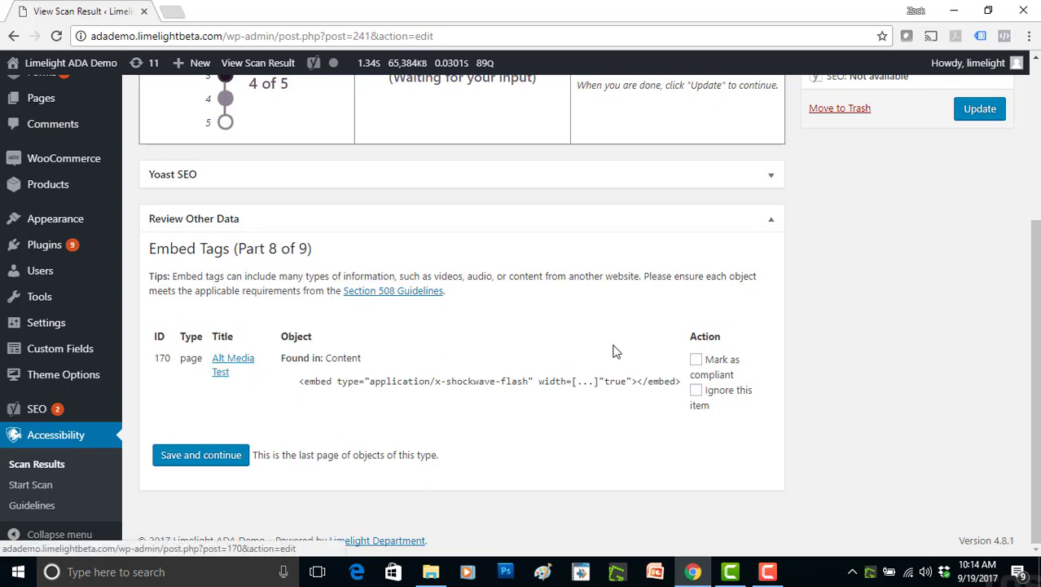
click(696, 359)
click(222, 462)
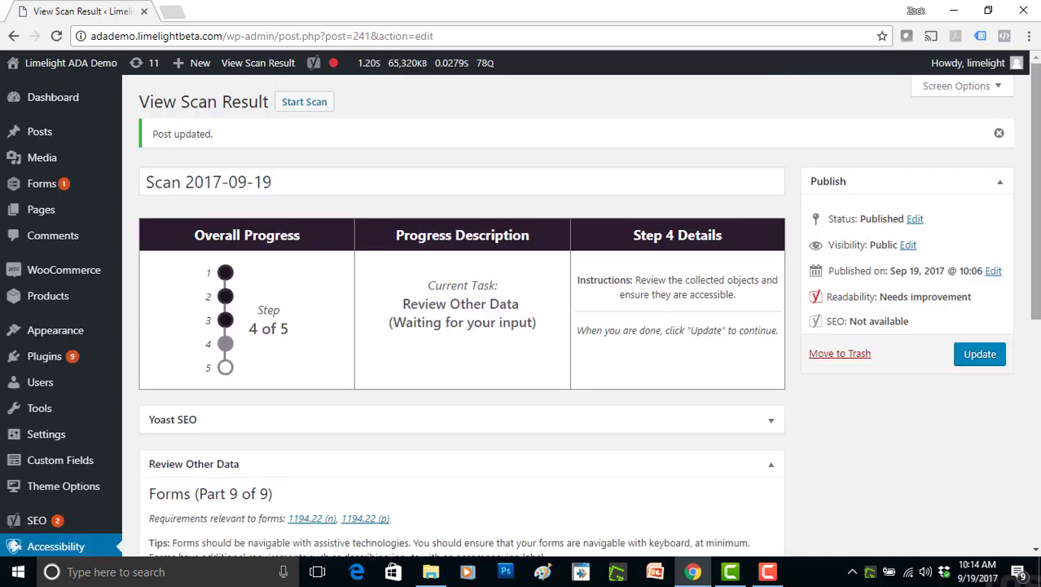
Mark the Form Test, Contact, Search and Pusheen forms compliant, then save the Forms review
scroll(223, 462, down, 3)
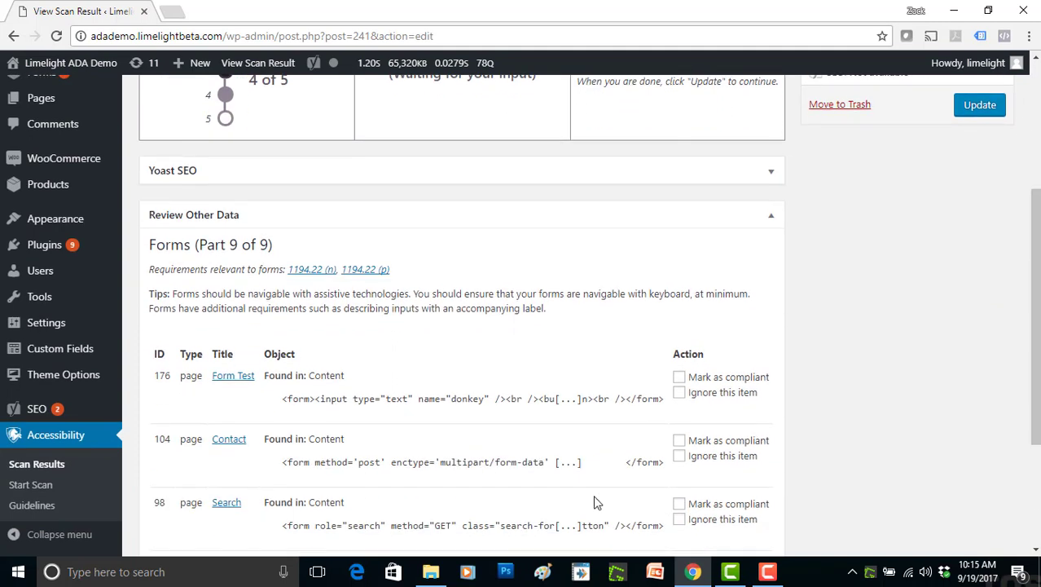
drag(174, 293, 538, 295)
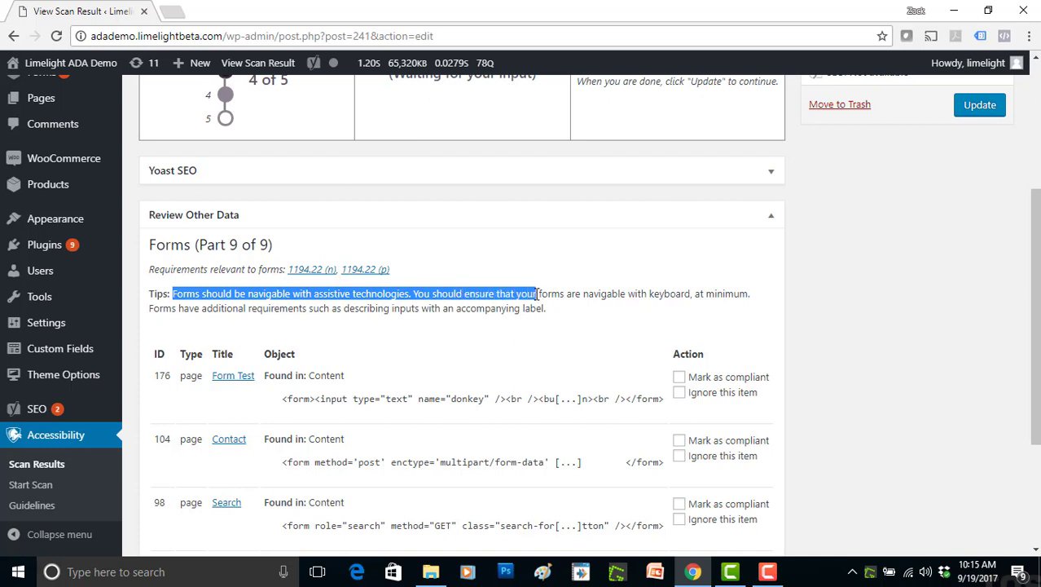
click(562, 320)
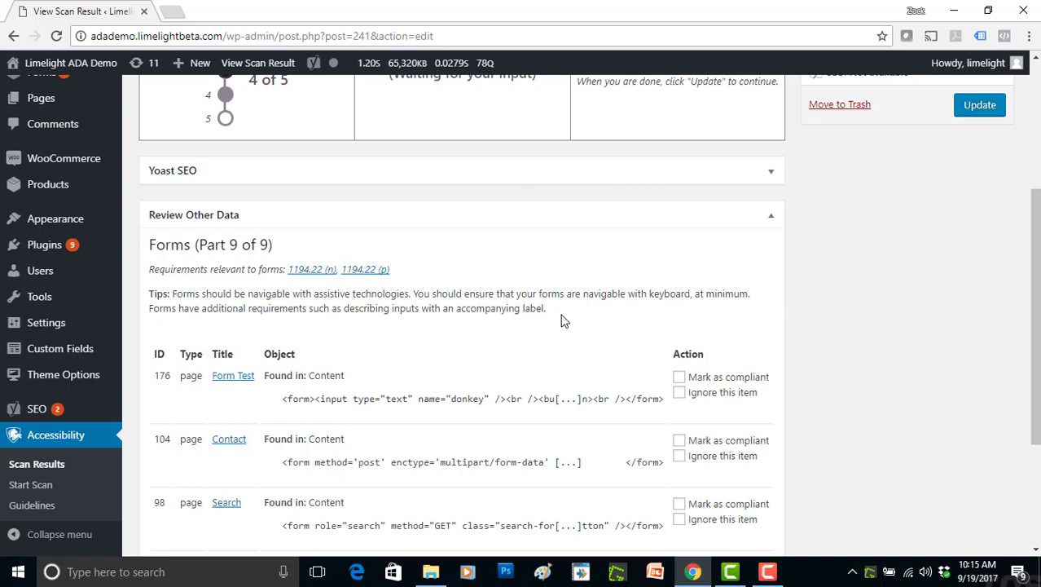
drag(1034, 317, 1035, 378)
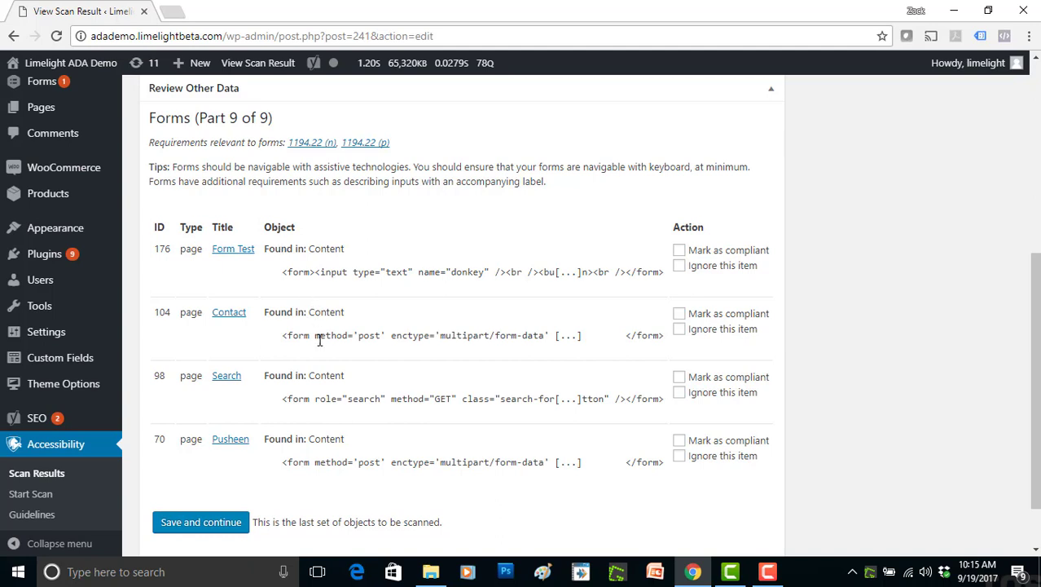
click(680, 249)
click(679, 313)
click(679, 376)
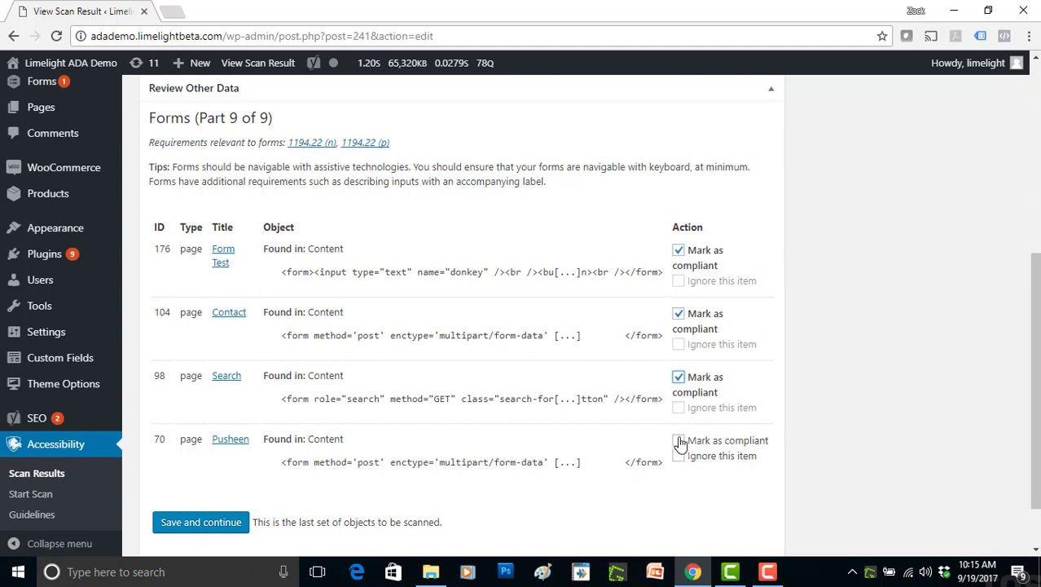
click(679, 440)
click(210, 524)
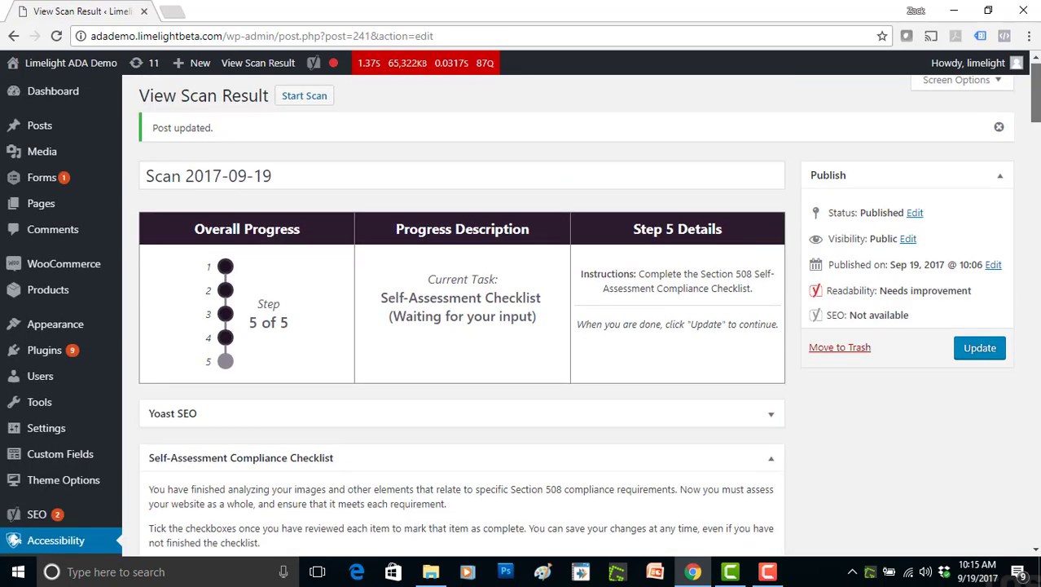
scroll(521, 309, down, 2)
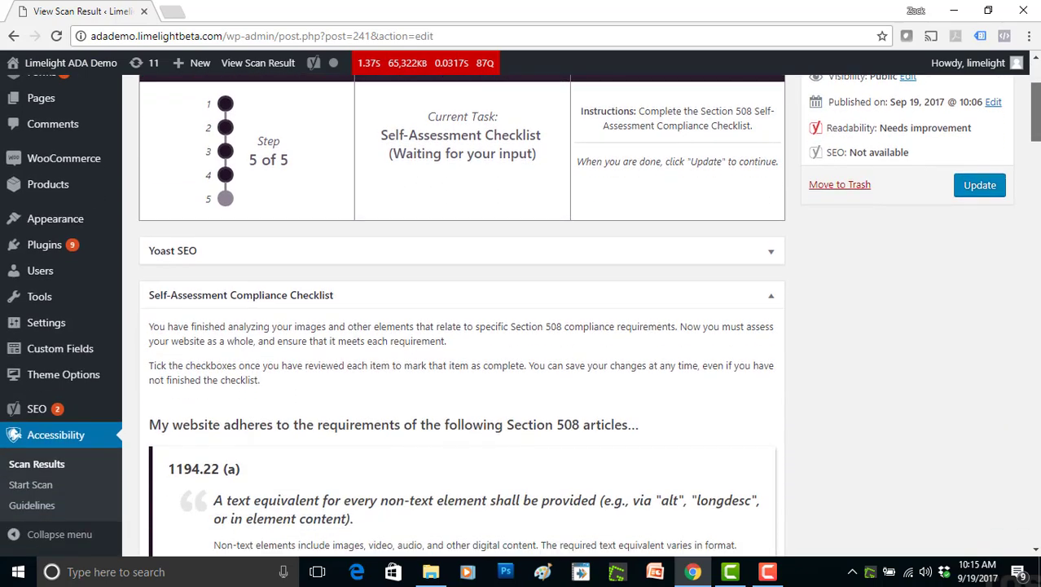
scroll(522, 309, down, 1)
scroll(522, 310, down, 1)
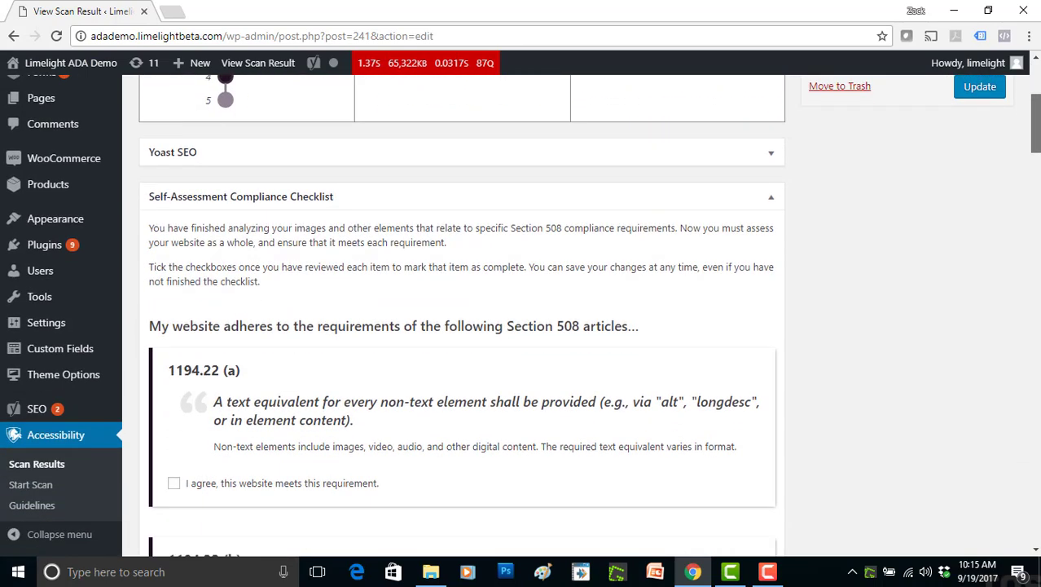
scroll(522, 310, down, 1)
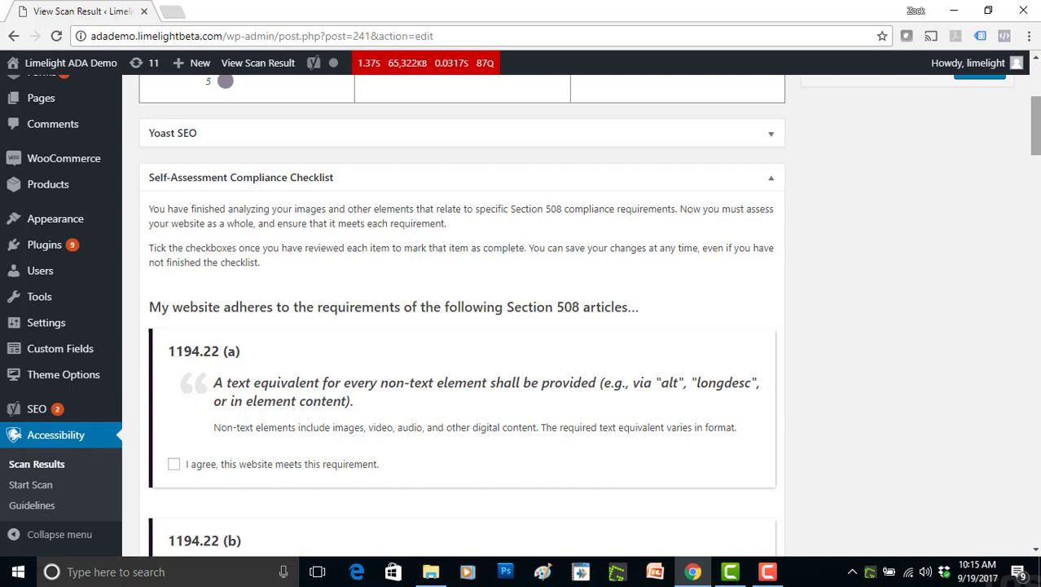
scroll(521, 310, down, 1)
scroll(521, 310, down, 1)
scroll(521, 310, down, 1)
scroll(522, 309, down, 1)
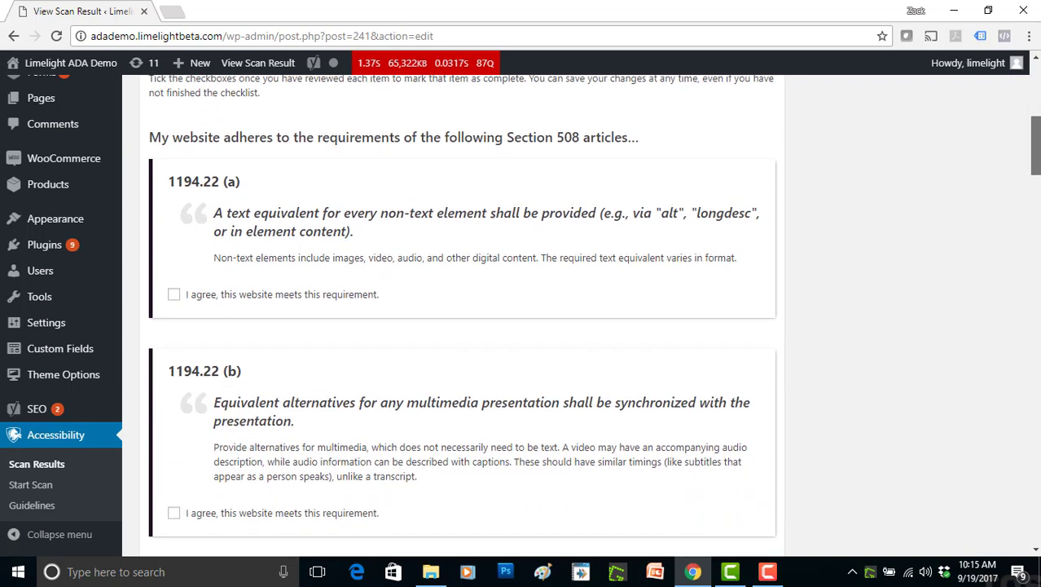
scroll(521, 309, down, 1)
scroll(521, 310, up, 1)
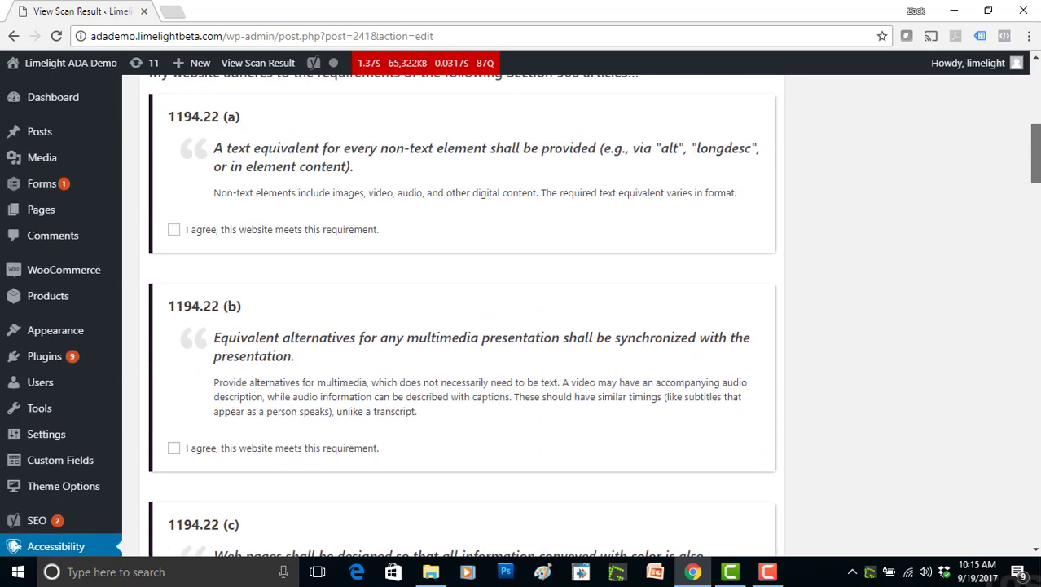
drag(365, 167, 215, 150)
mouse_move(220, 193)
mouse_down()
mouse_move(344, 205)
mouse_move(629, 195)
mouse_up()
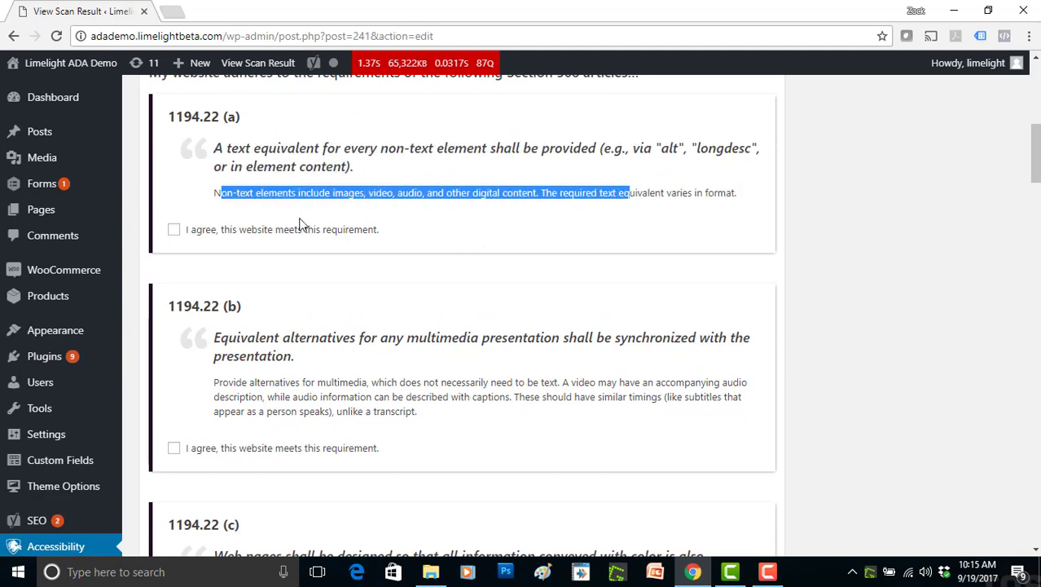
Agree that the site meets Section 508 requirements 1194.22 (a) through (g)
click(174, 233)
click(173, 448)
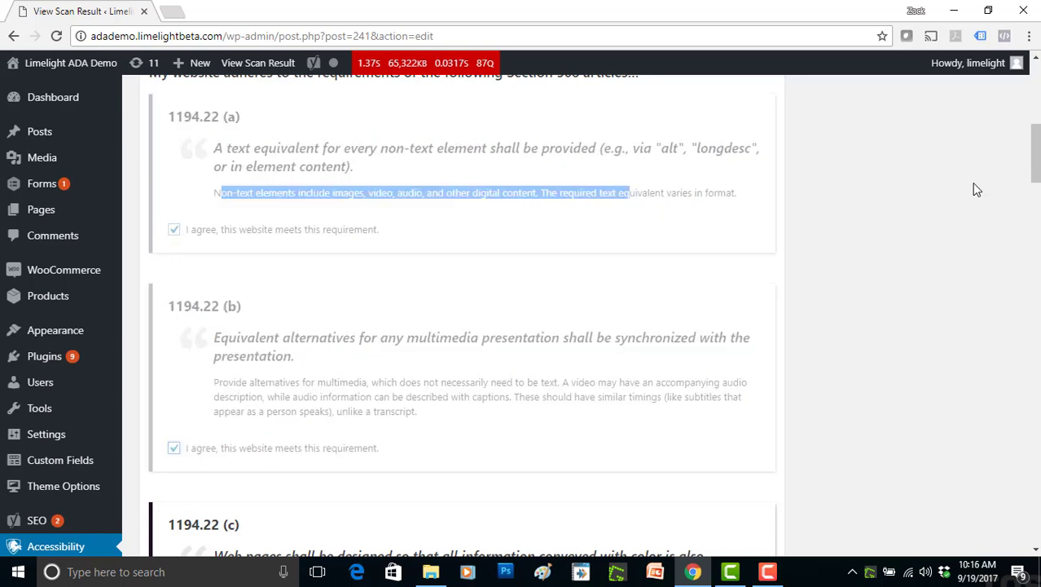
scroll(977, 189, down, 4)
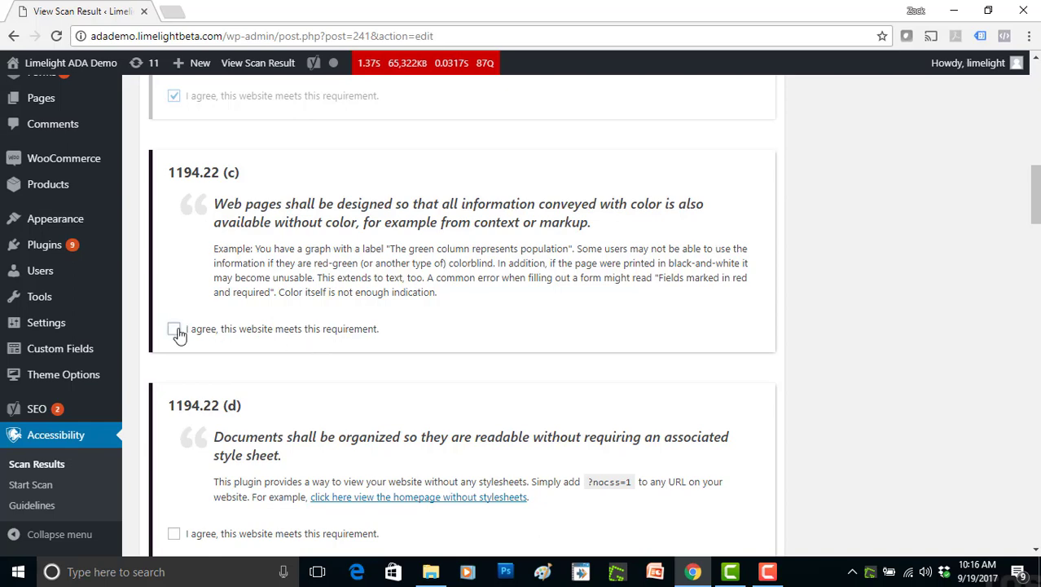
click(174, 329)
click(173, 533)
scroll(991, 298, down, 2)
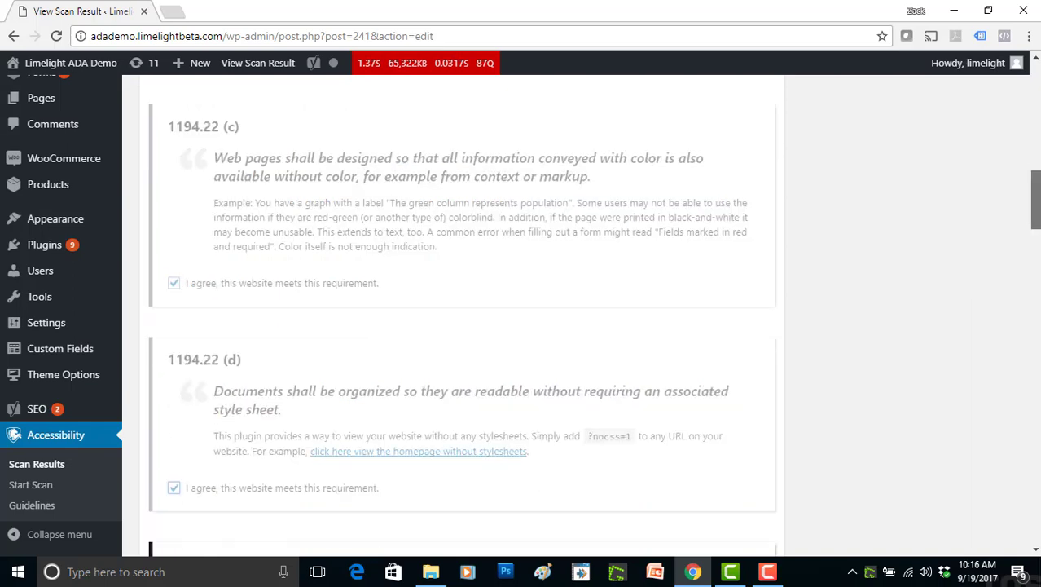
scroll(216, 390, down, 4)
click(174, 340)
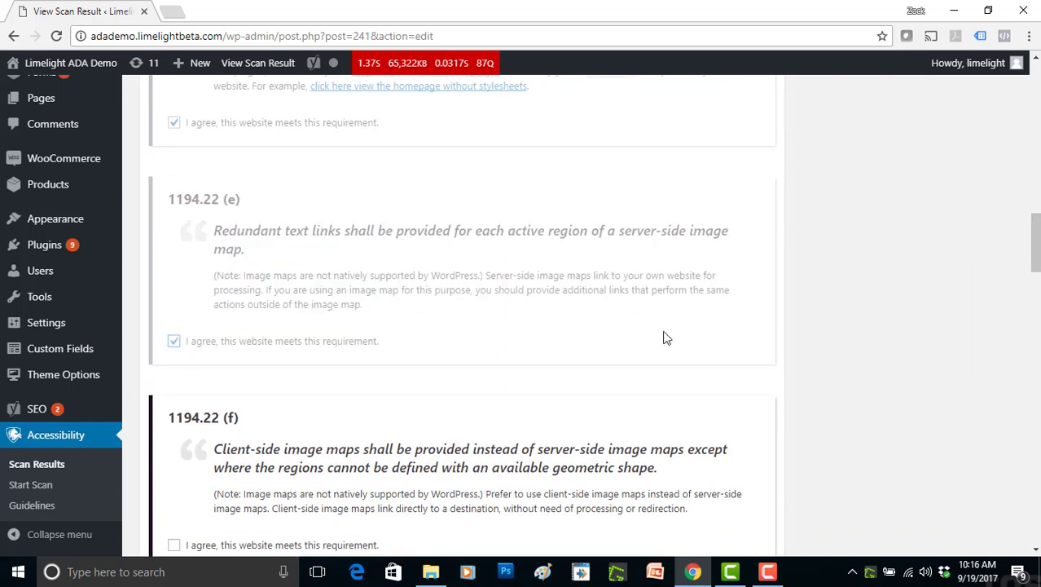
scroll(489, 317, down, 3)
scroll(233, 274, down, 1)
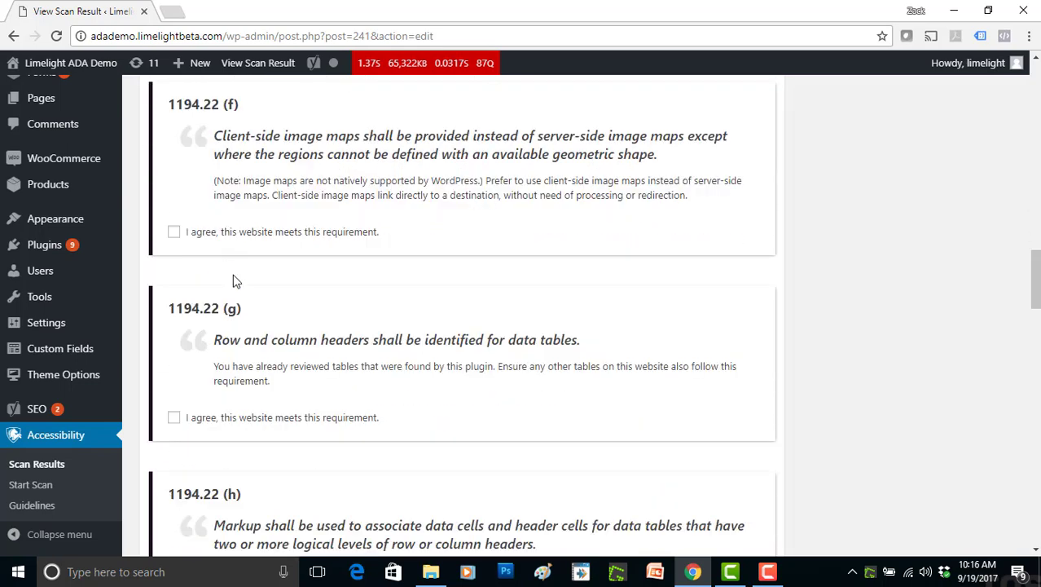
click(174, 233)
click(174, 418)
Agree to requirements 1194.22 (h) through (p) and submit the checklist
drag(1034, 277, 1035, 295)
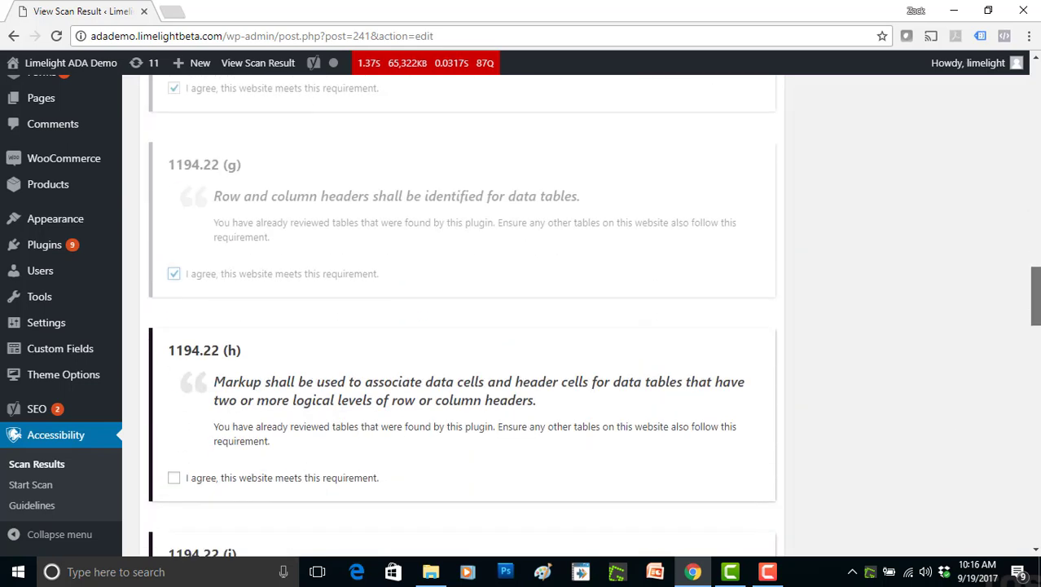
scroll(309, 349, down, 3)
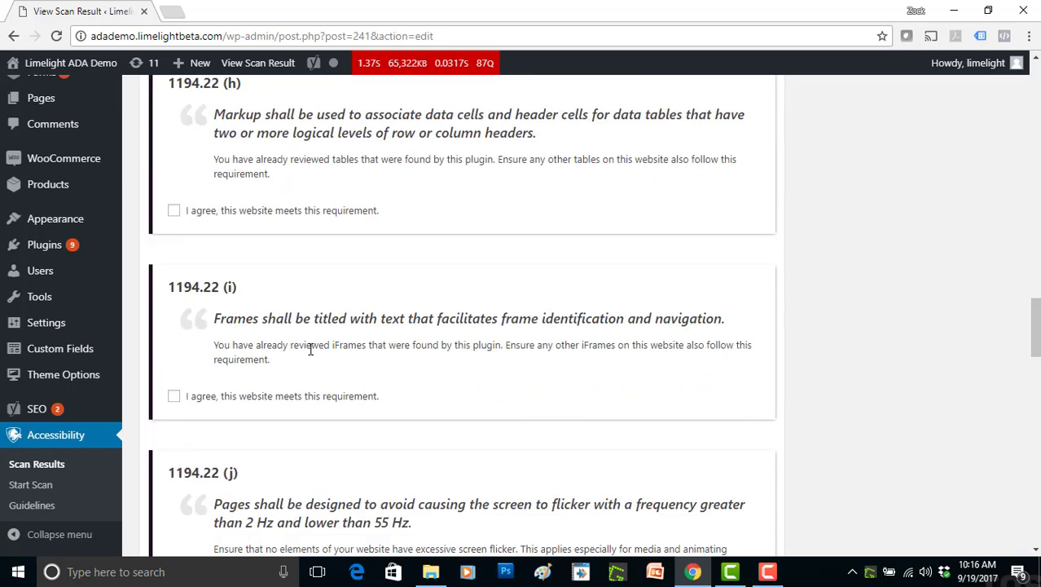
click(174, 211)
click(174, 396)
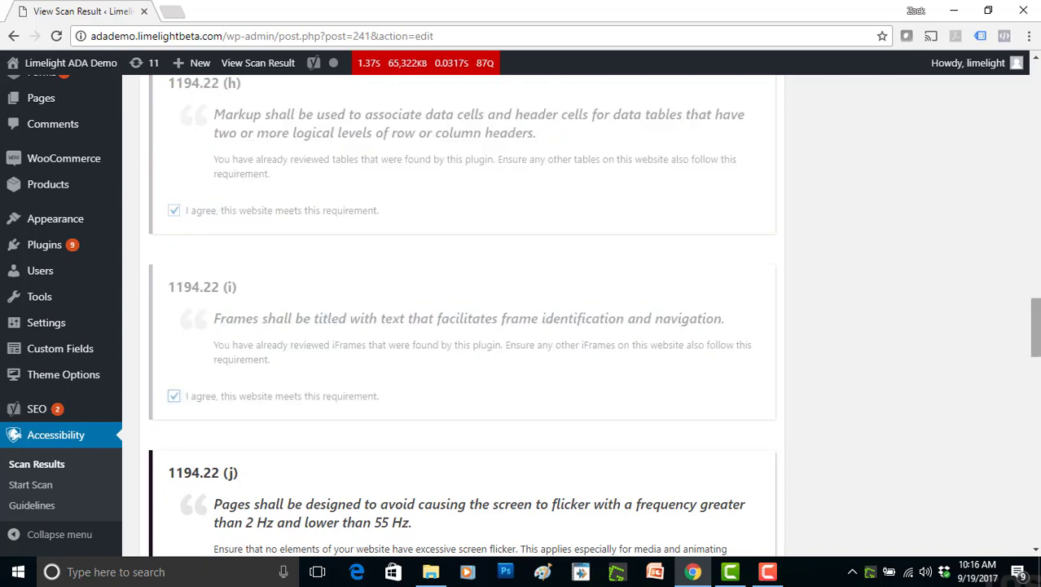
scroll(365, 290, down, 5)
click(173, 182)
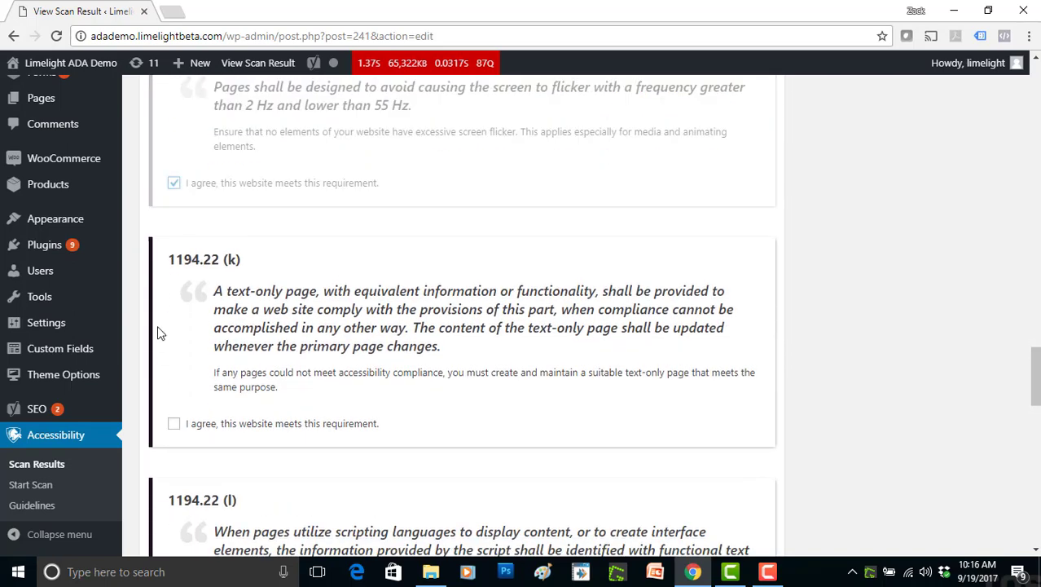
click(173, 423)
scroll(1034, 383, down, 4)
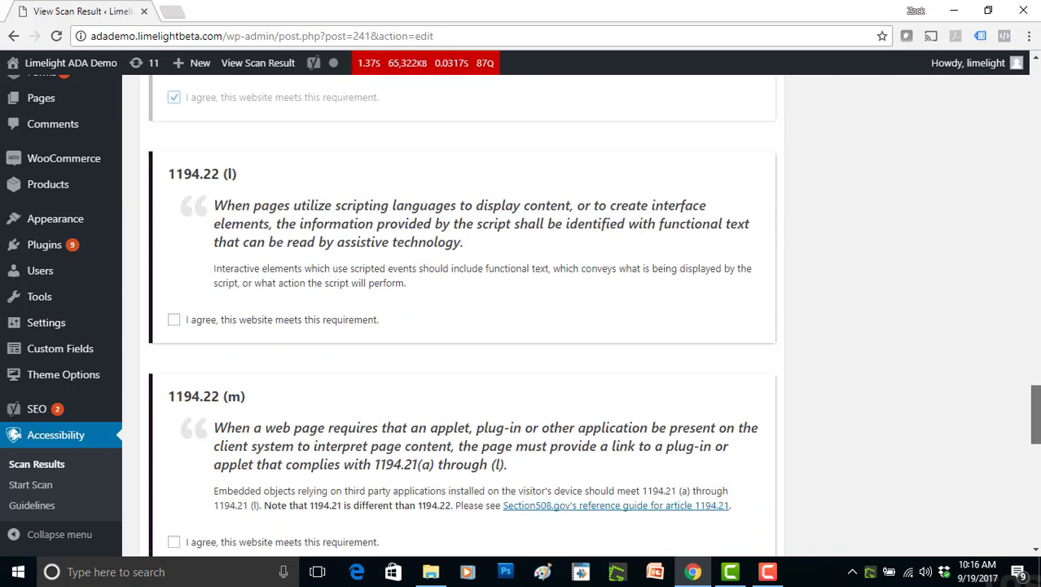
click(174, 320)
scroll(163, 489, down, 1)
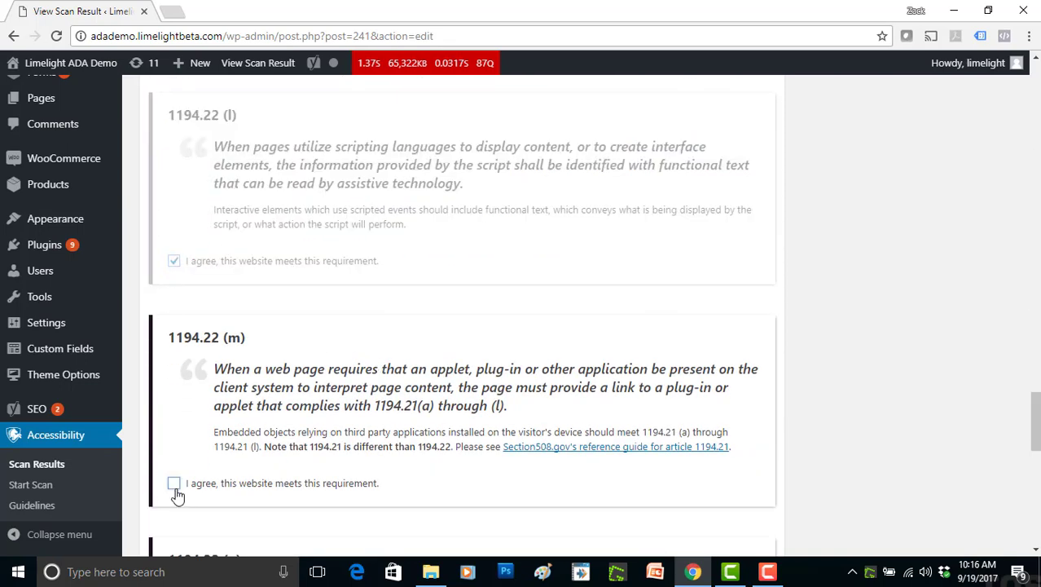
click(173, 484)
scroll(175, 326, down, 6)
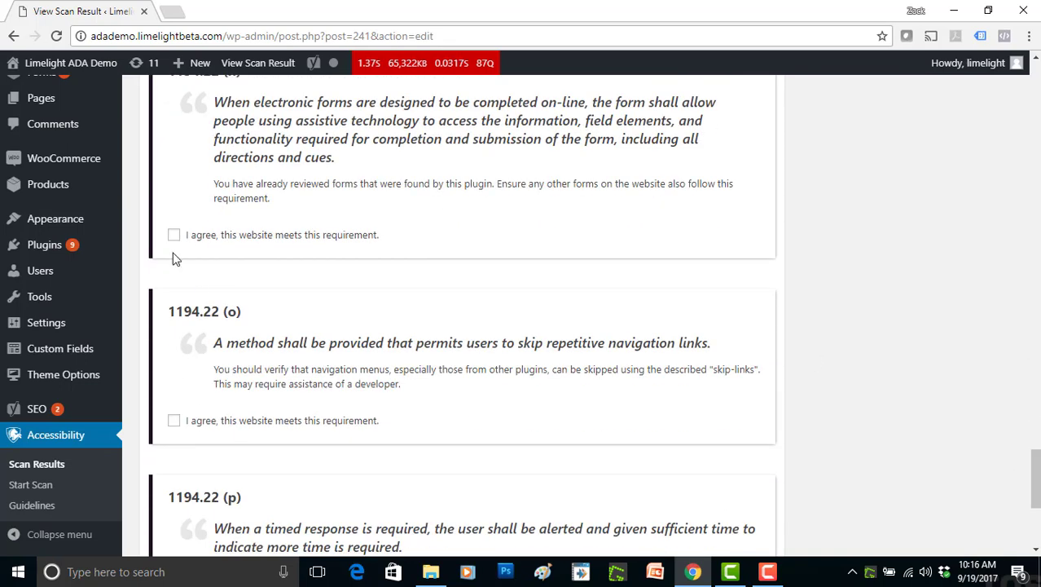
click(174, 235)
click(173, 420)
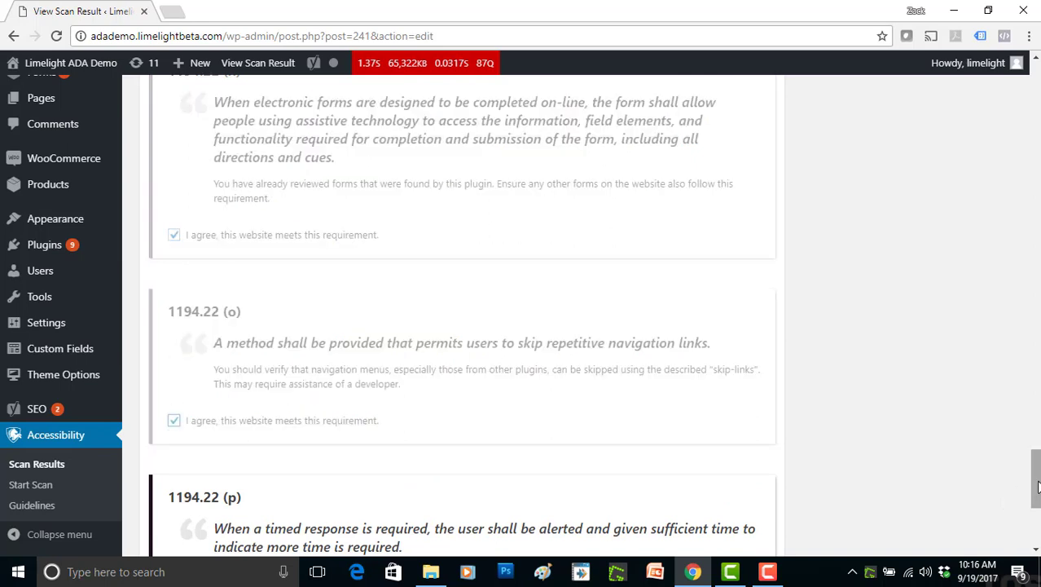
drag(1037, 486, 1034, 509)
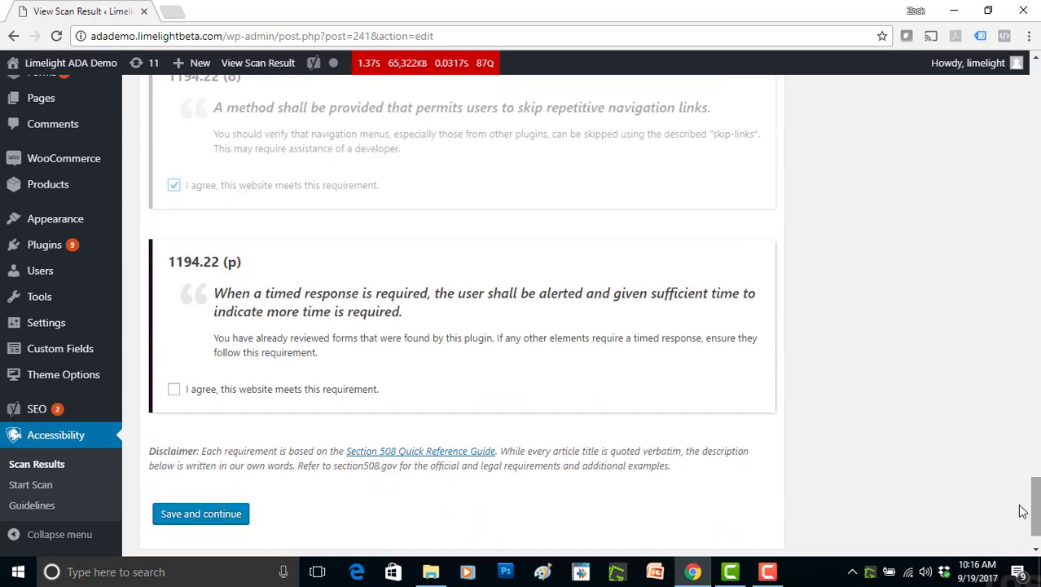
click(174, 392)
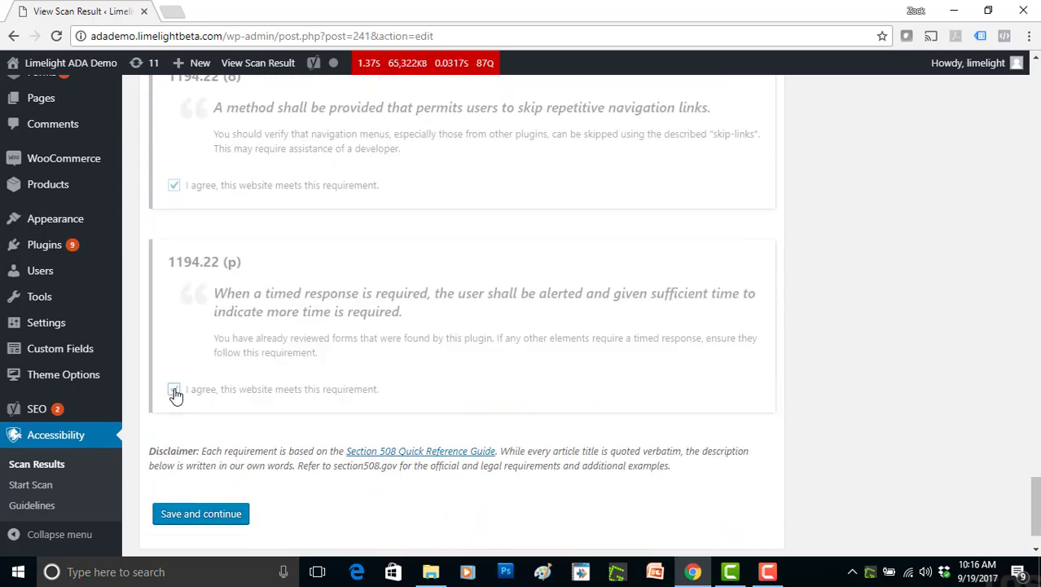
click(200, 520)
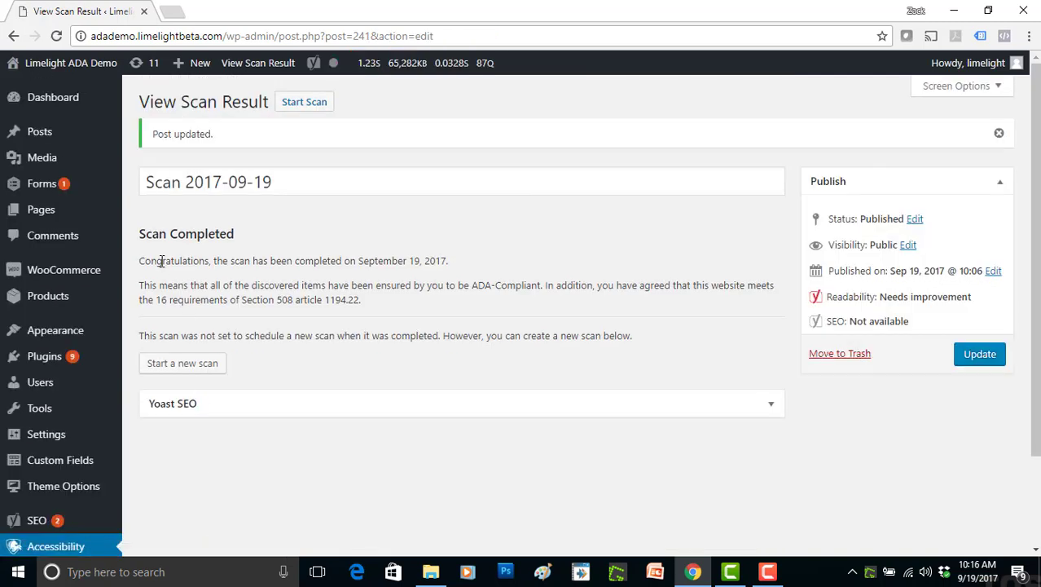
Read the Scan Completed message and go to Accessibility > Scan Results
drag(143, 262, 440, 263)
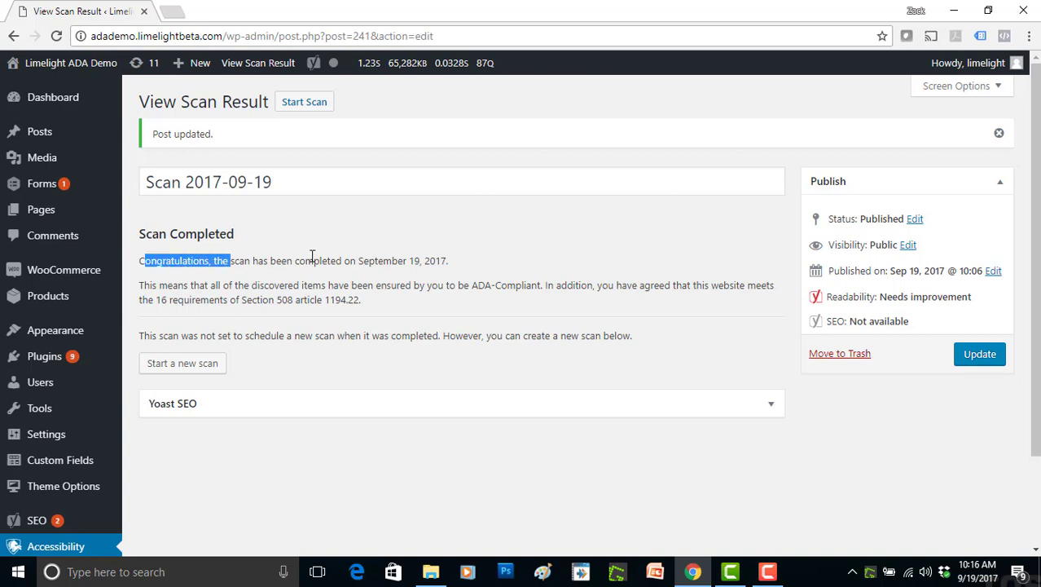
click(441, 263)
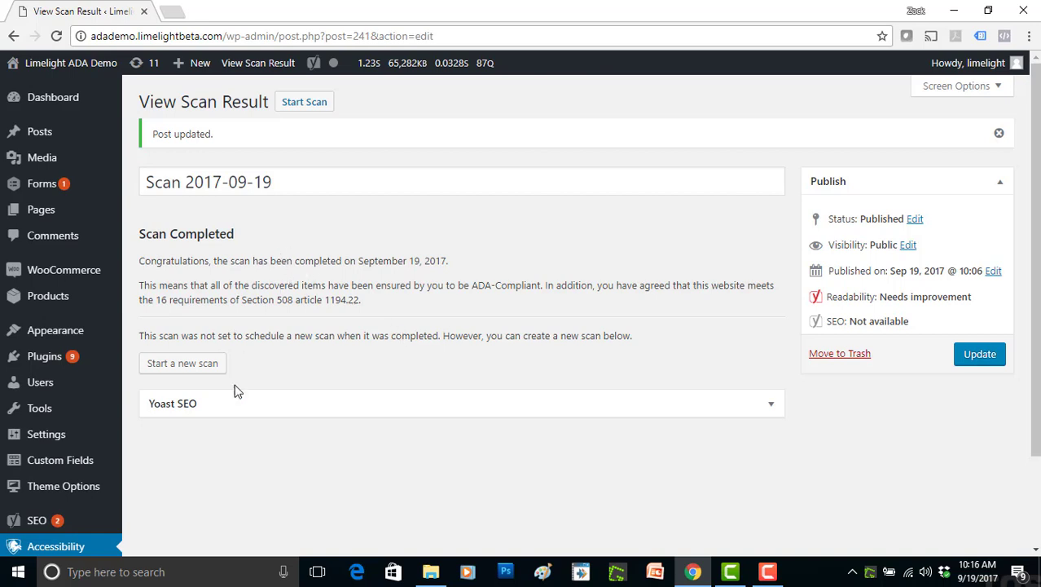
scroll(269, 423, down, 3)
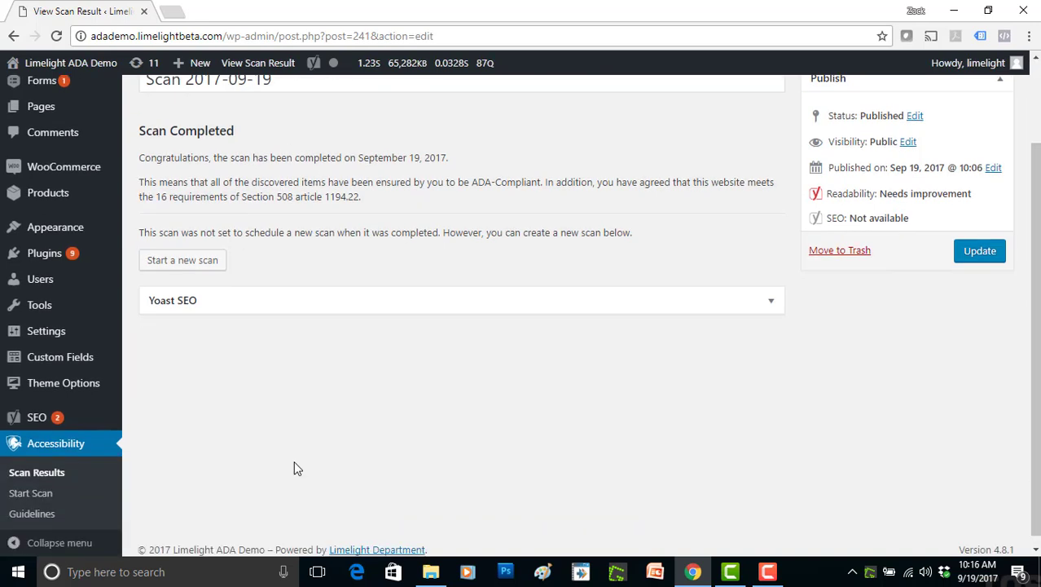
click(32, 476)
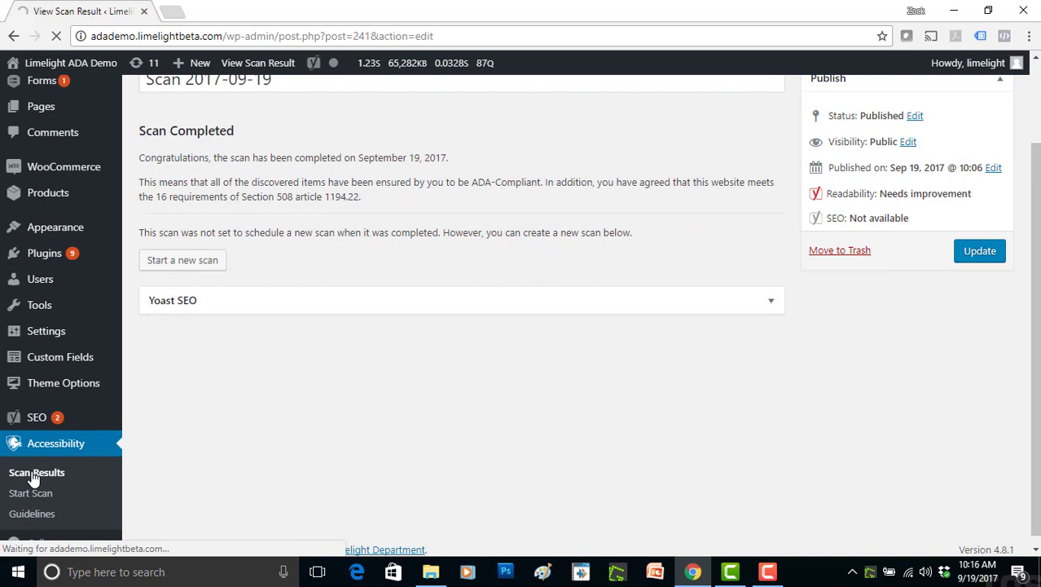